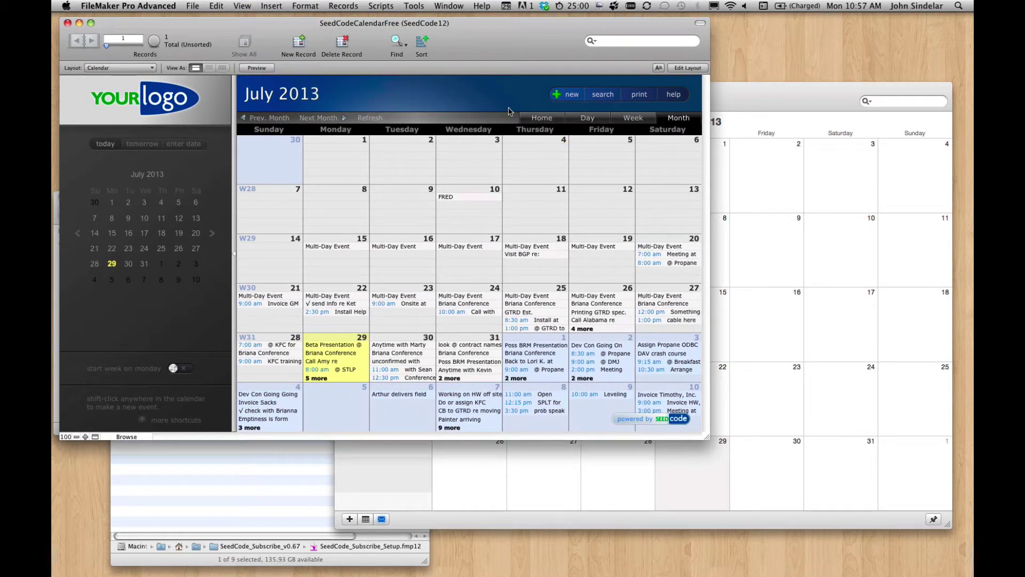
- Switch SeedCodeCalendarFree to the Calendar Source Data layout listing its 157 event records
left_click(146, 75)
left_click(145, 101)
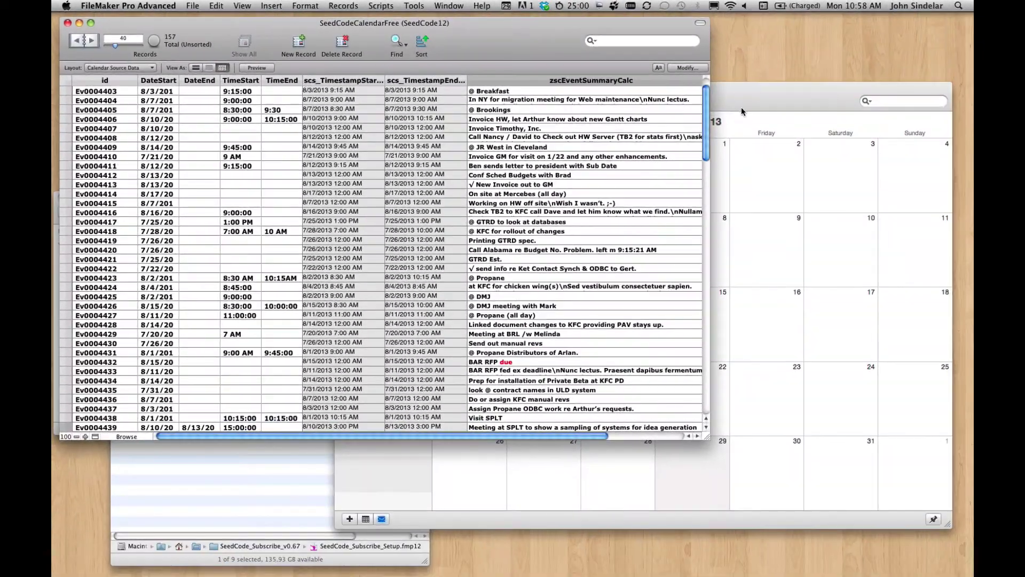
- Move the SeedCode_Subscribe_v0.67 folder window over the iCal calendar, with nothing selected
left_click(741, 111)
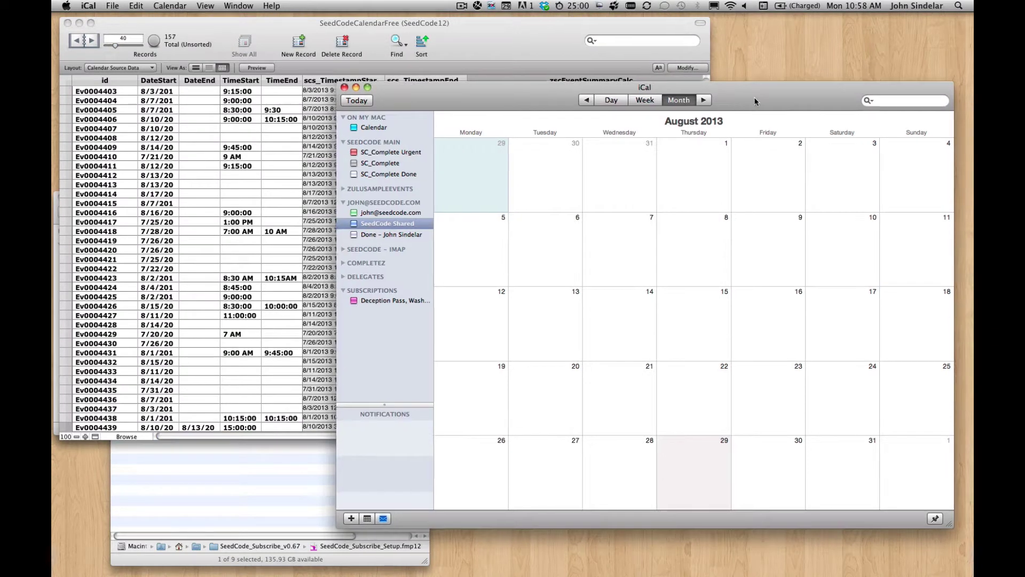
left_click_drag(757, 98, 757, 98)
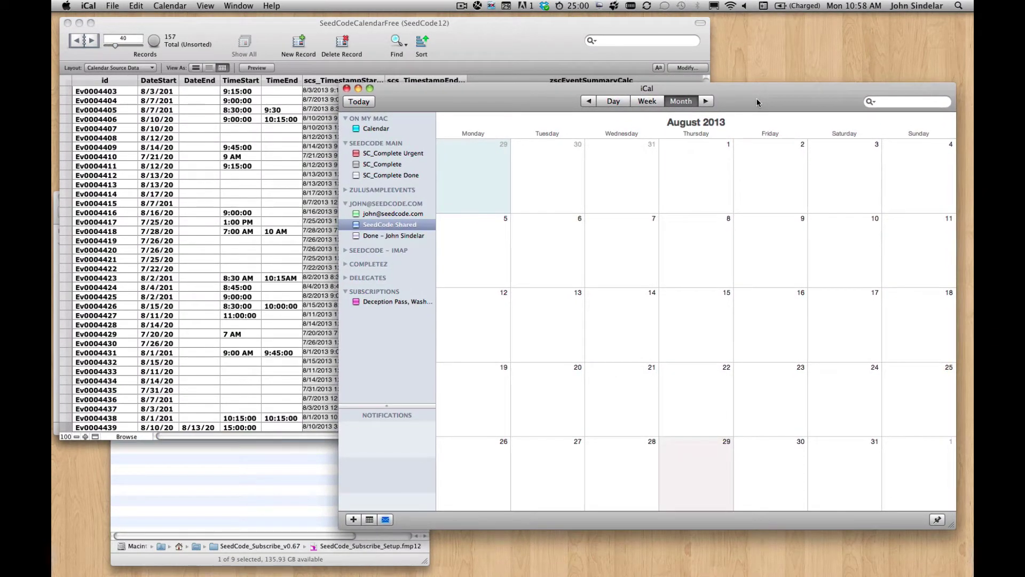
left_click(310, 479)
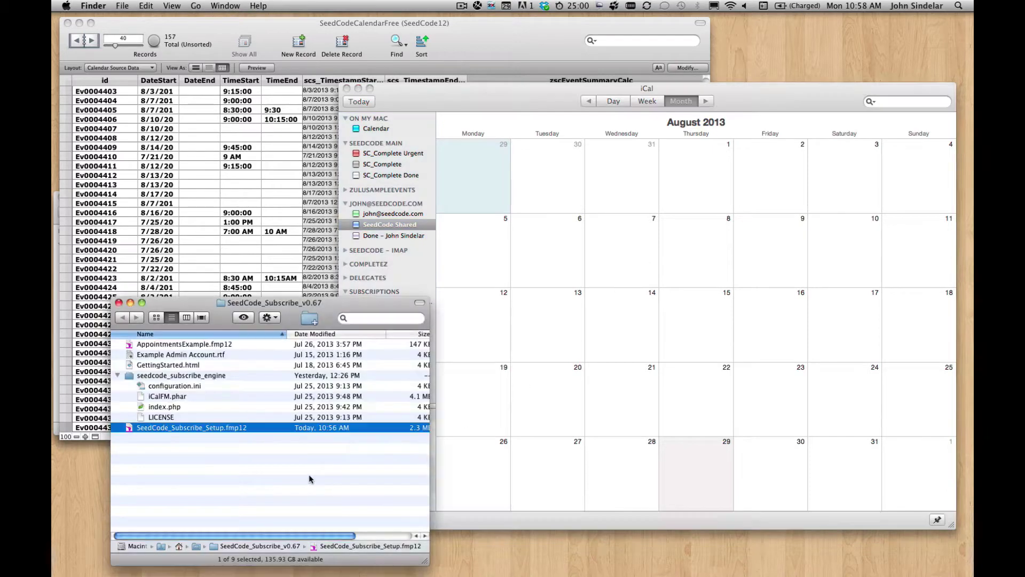
left_click_drag(339, 302, 534, 179)
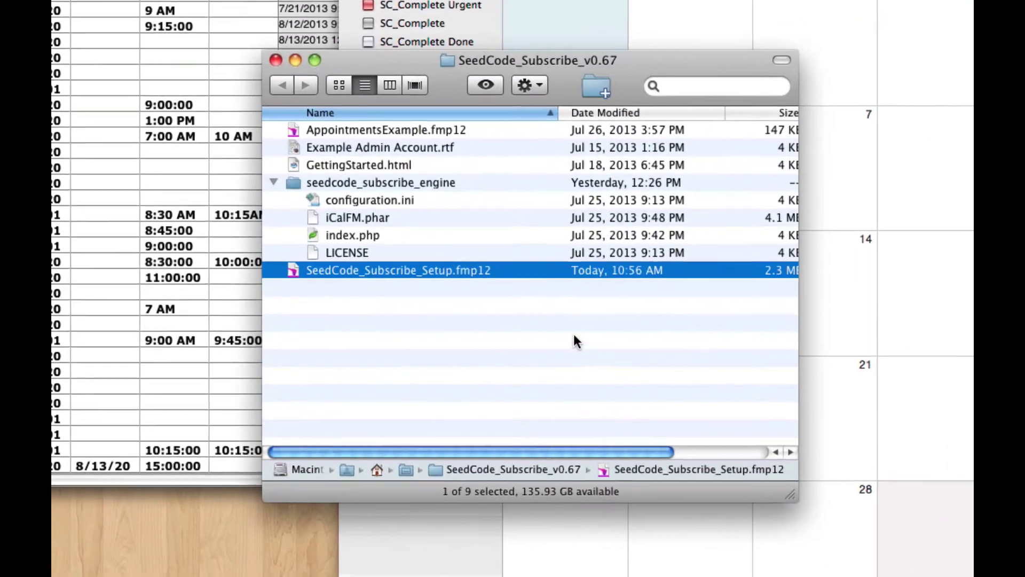
left_click(503, 356)
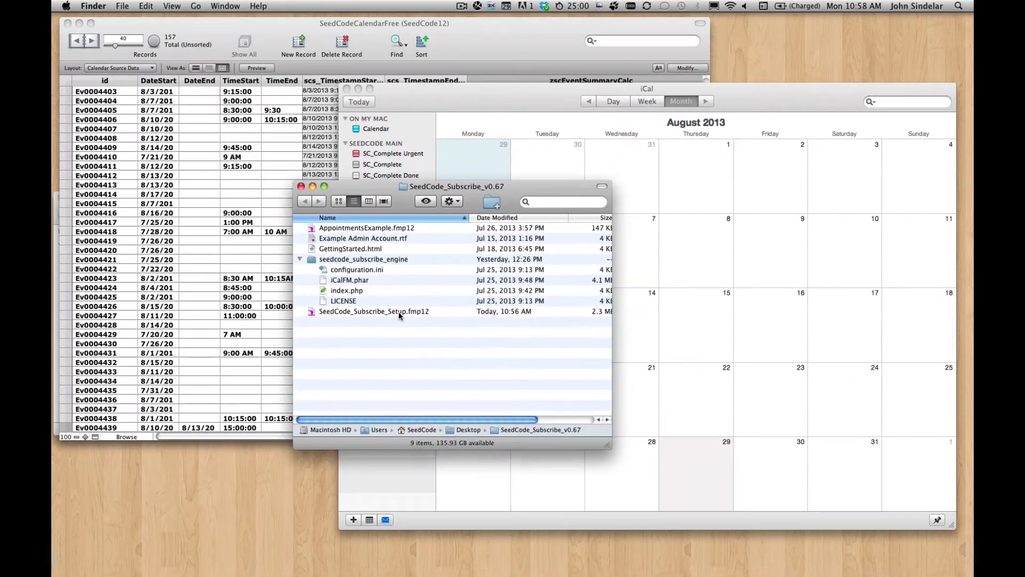
- Open SeedCode_Subscribe_Setup.fmp12 past the sharing alert and position its window showing My Family's settings
double_click(425, 272)
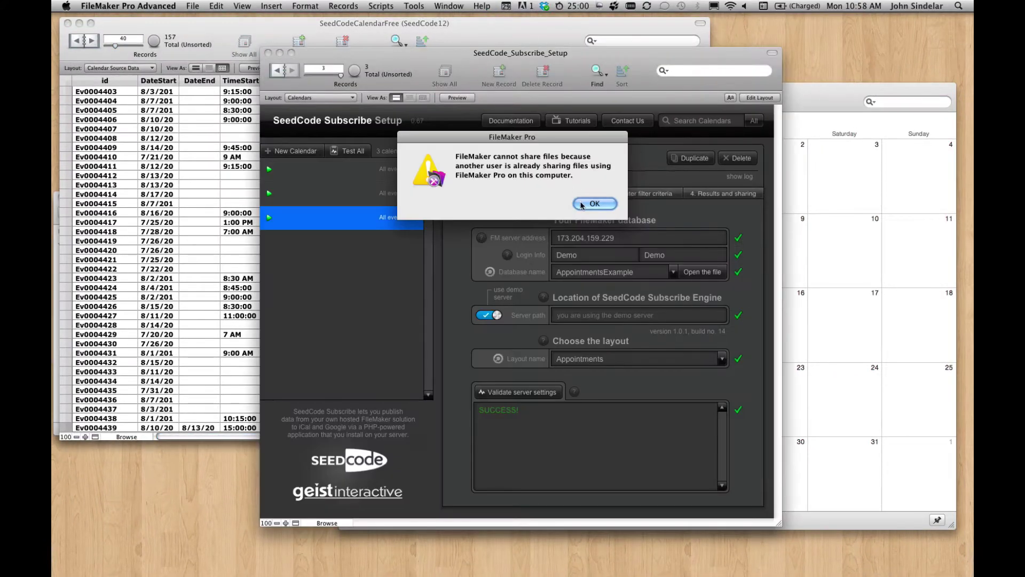
key("Return")
left_click_drag(620, 50, 651, 59)
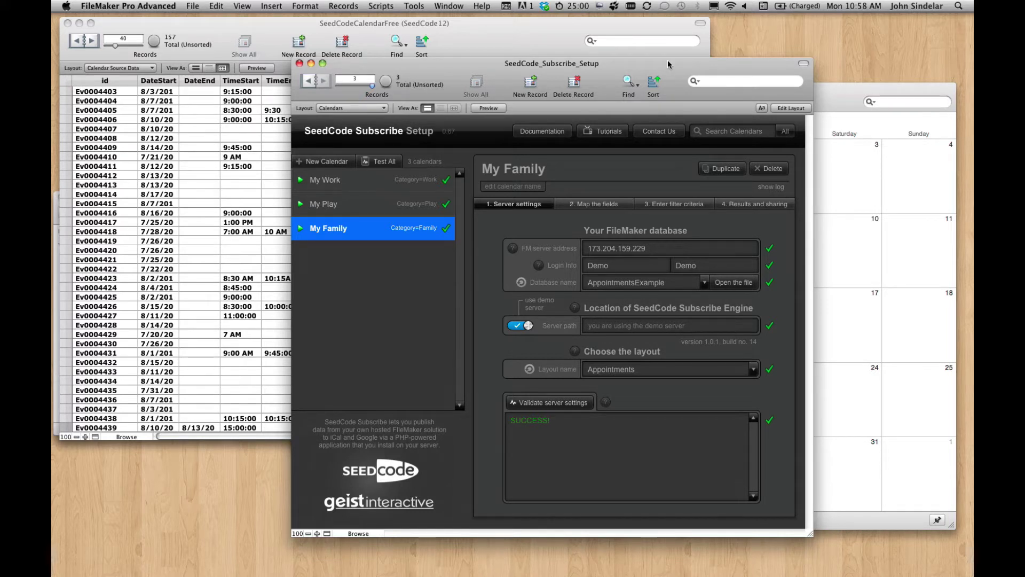
left_click_drag(668, 62, 678, 61)
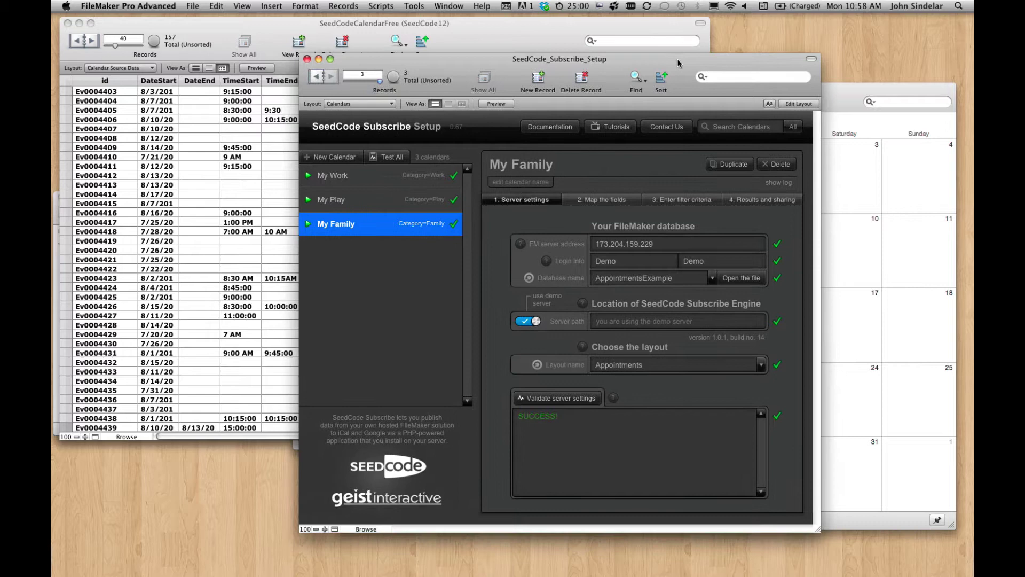
left_click(556, 41)
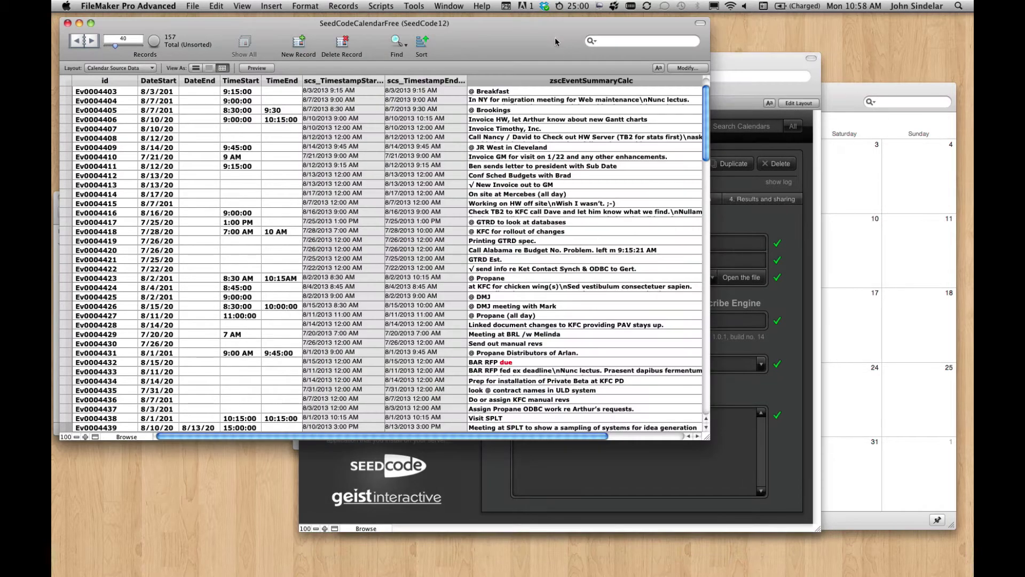
left_click(831, 103)
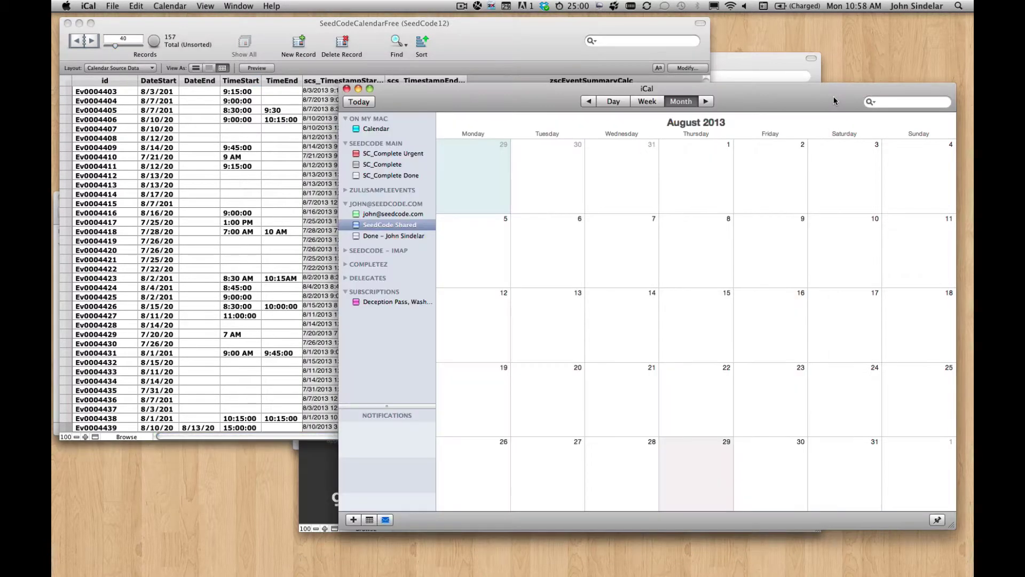
left_click(320, 243)
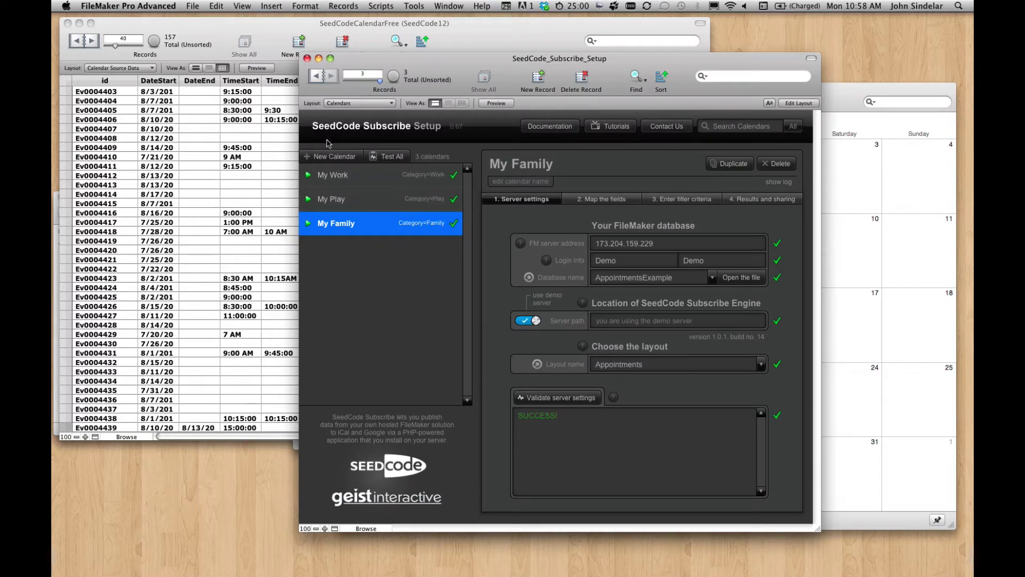
- Create and save a new subscription calendar named 'Events in FMP'
left_click(316, 161)
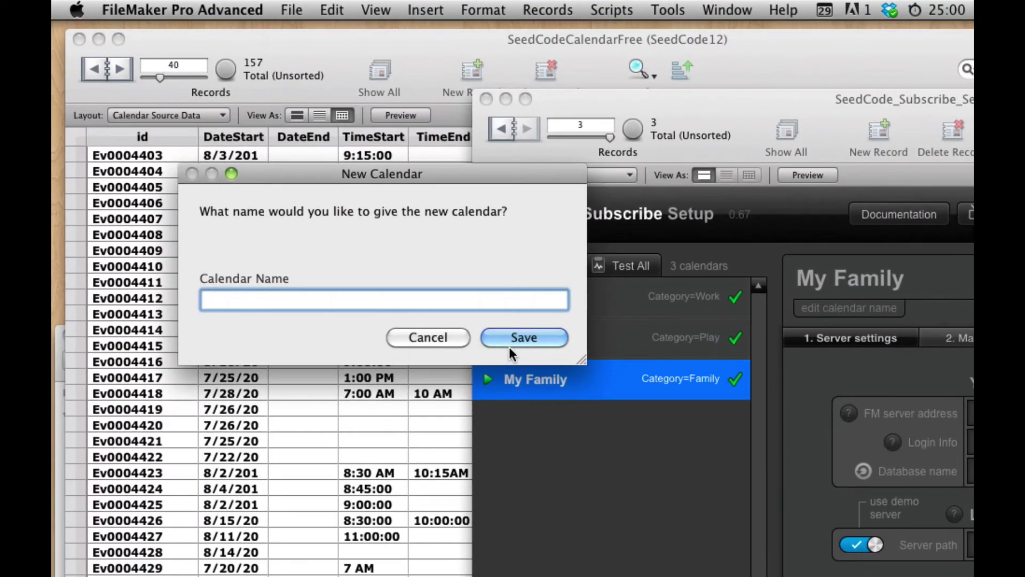
type("Events in FMP")
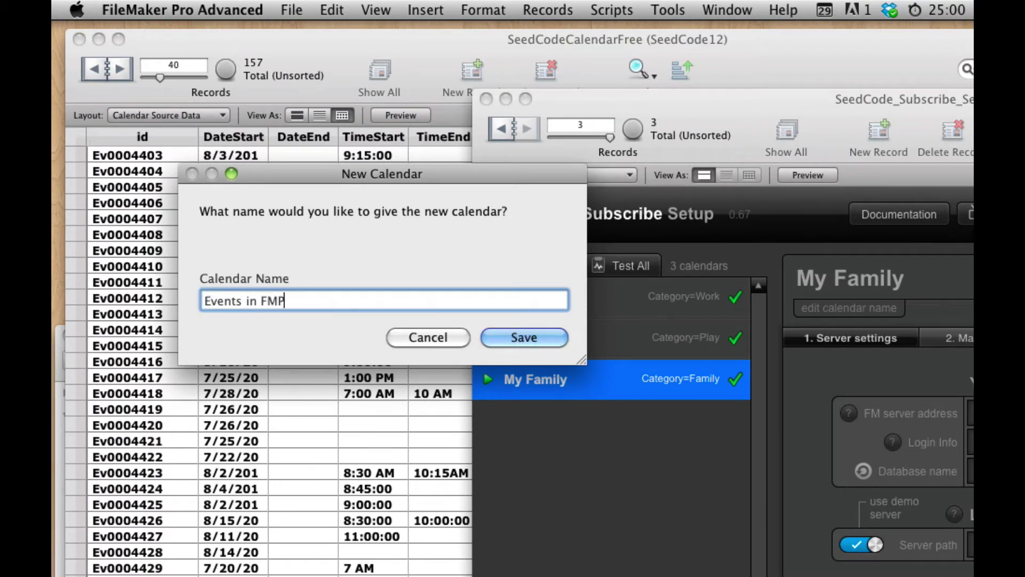
left_click(566, 337)
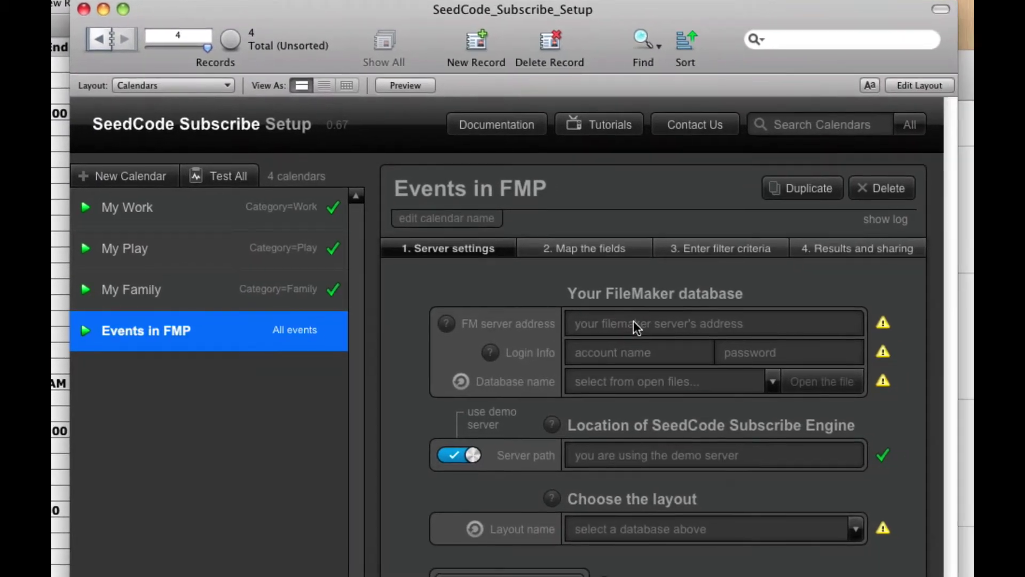
left_click(634, 325)
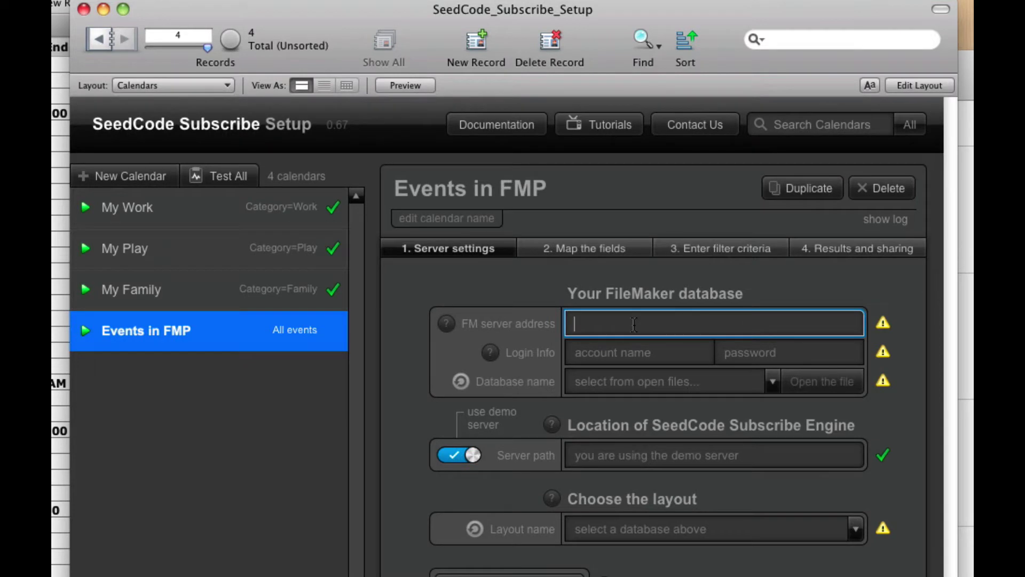
left_click(198, 217)
left_click(671, 337)
key("super+c")
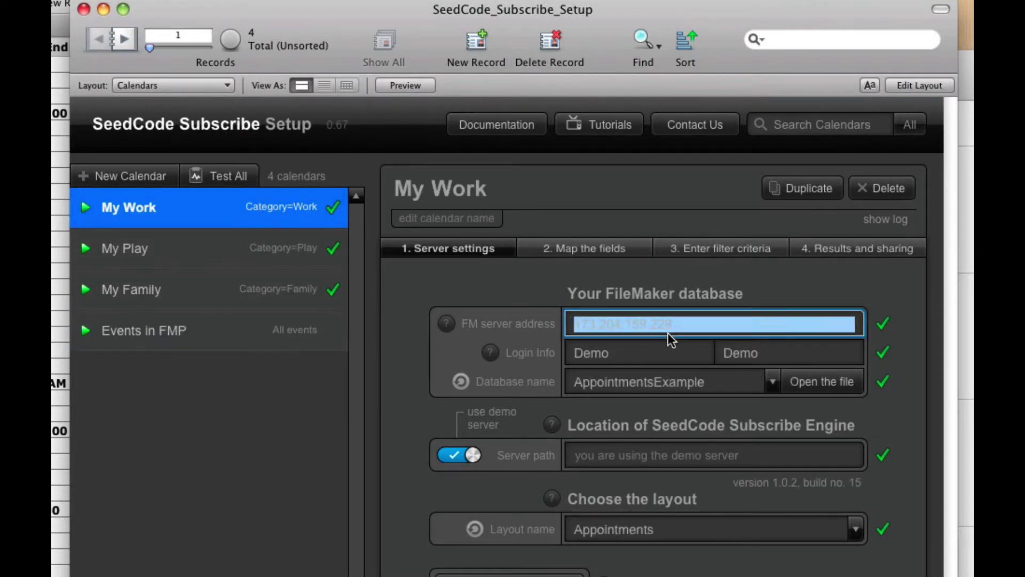
left_click(199, 328)
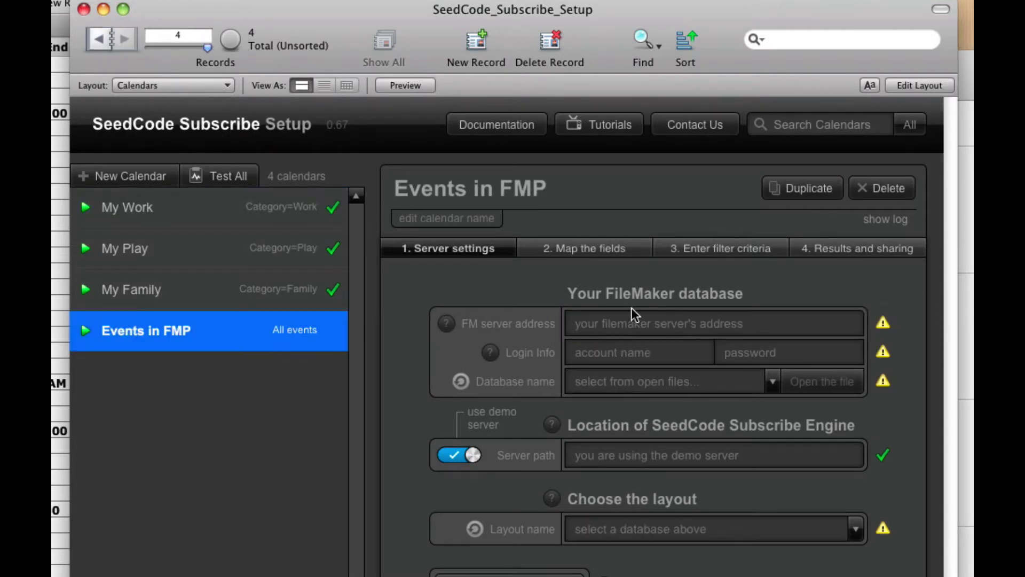
left_click(634, 323)
key("super+v")
- Enter the read-only account name and password, then load the server's hosted database list
left_click(661, 359)
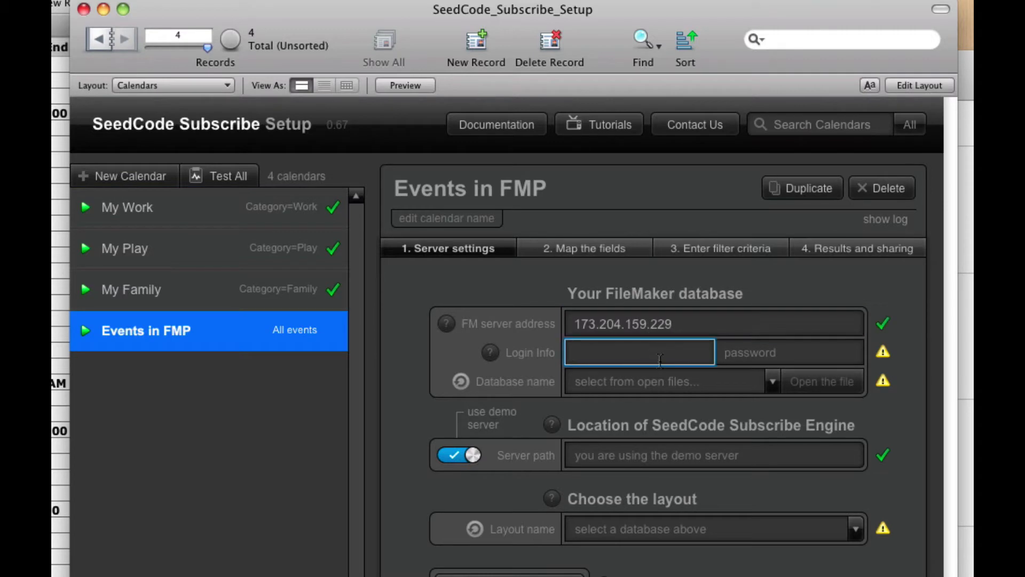
key("Tab")
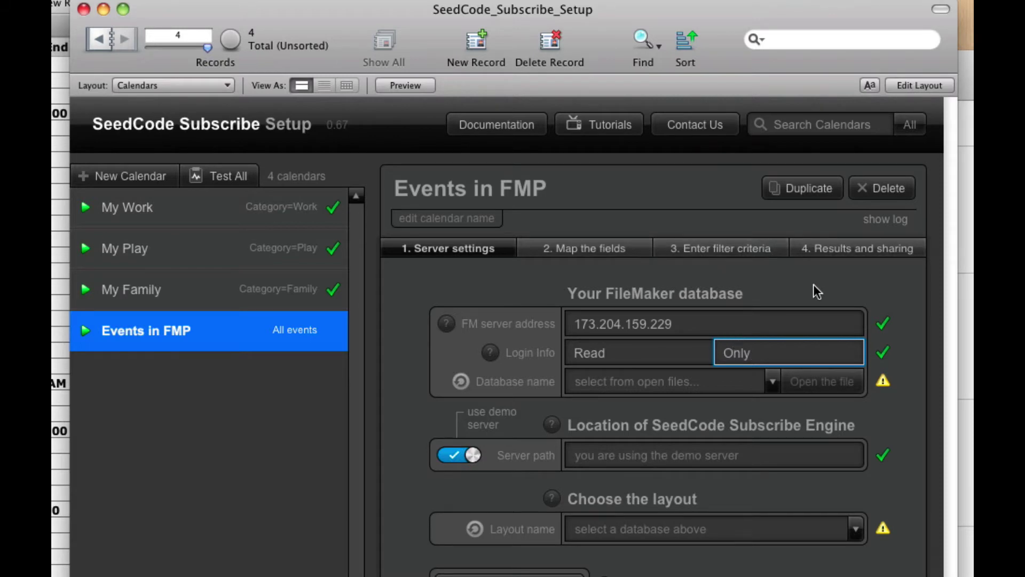
left_click(750, 381)
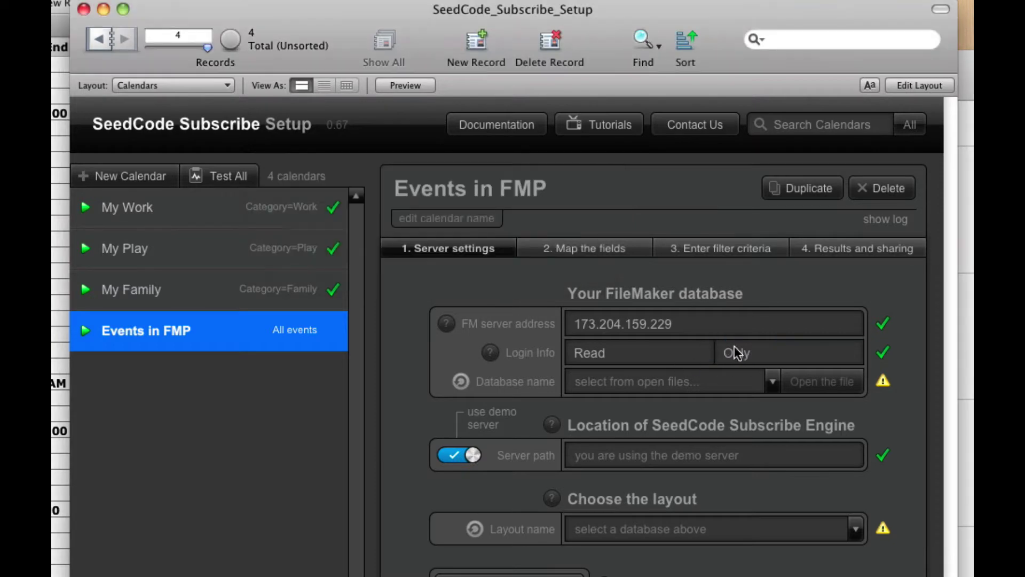
left_click(709, 384)
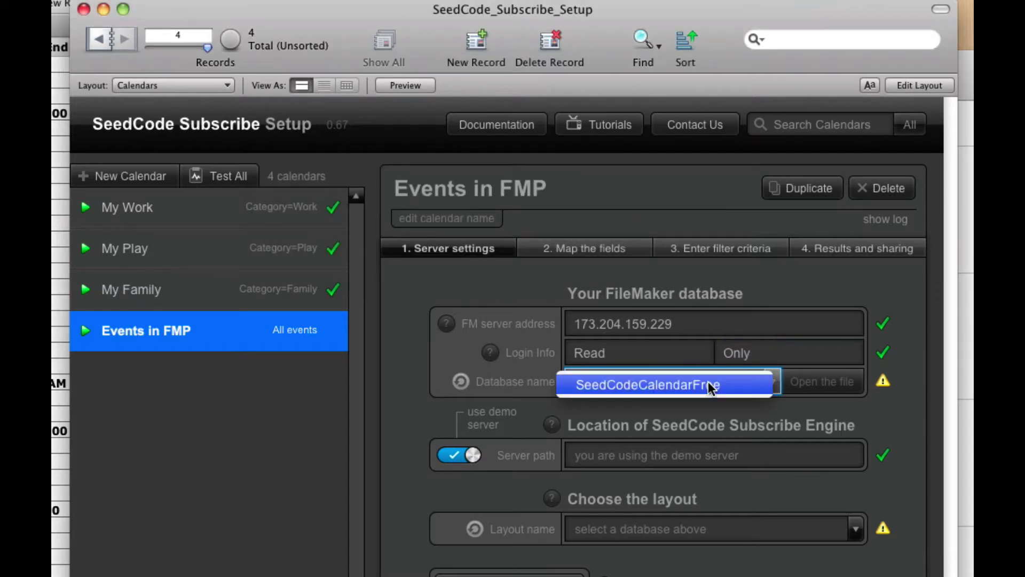
- Choose the SeedCodeCalendarFree database and its Calendar Source Data layout for Events in FMP
left_click(661, 384)
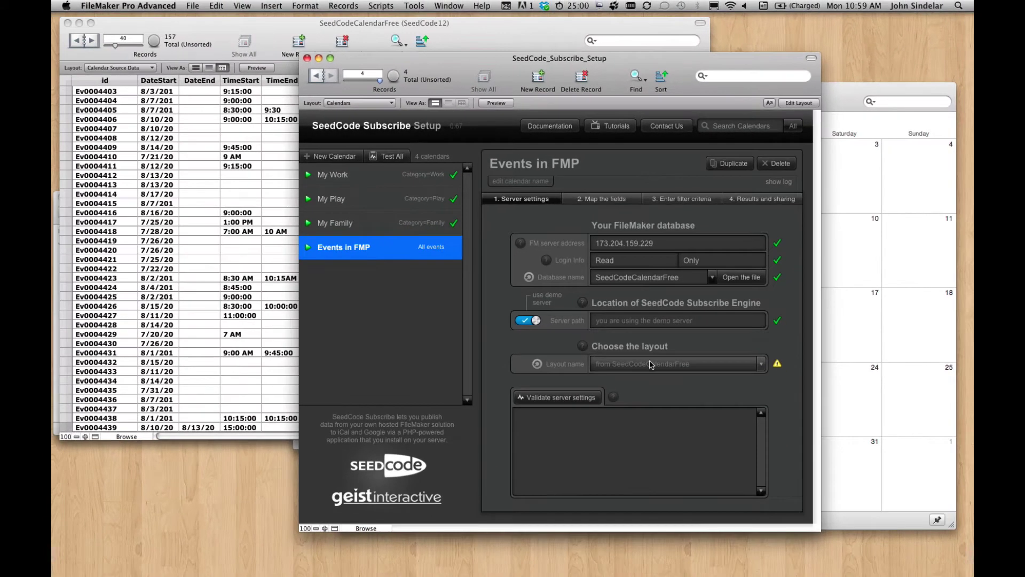
left_click(651, 365)
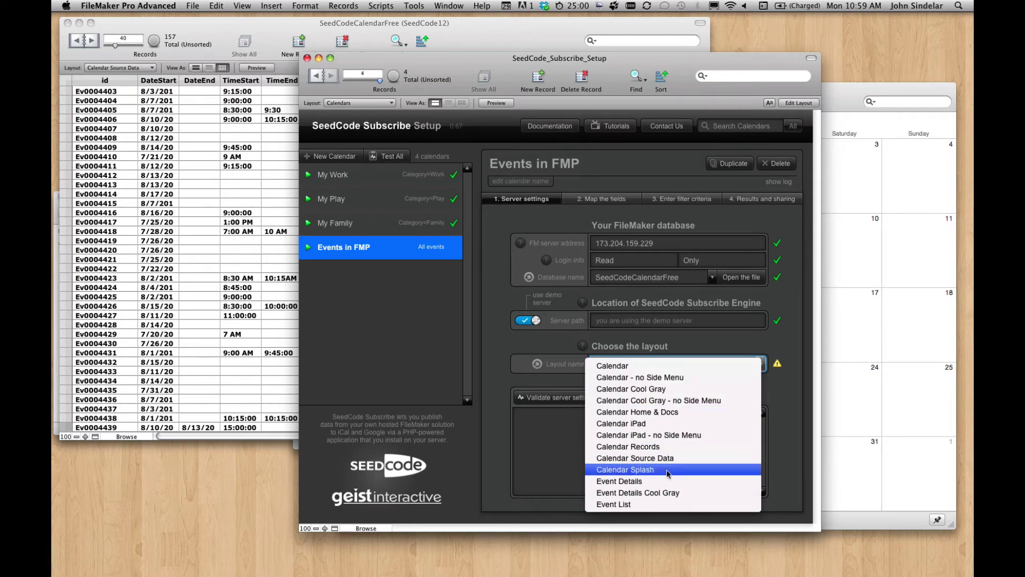
left_click(704, 459)
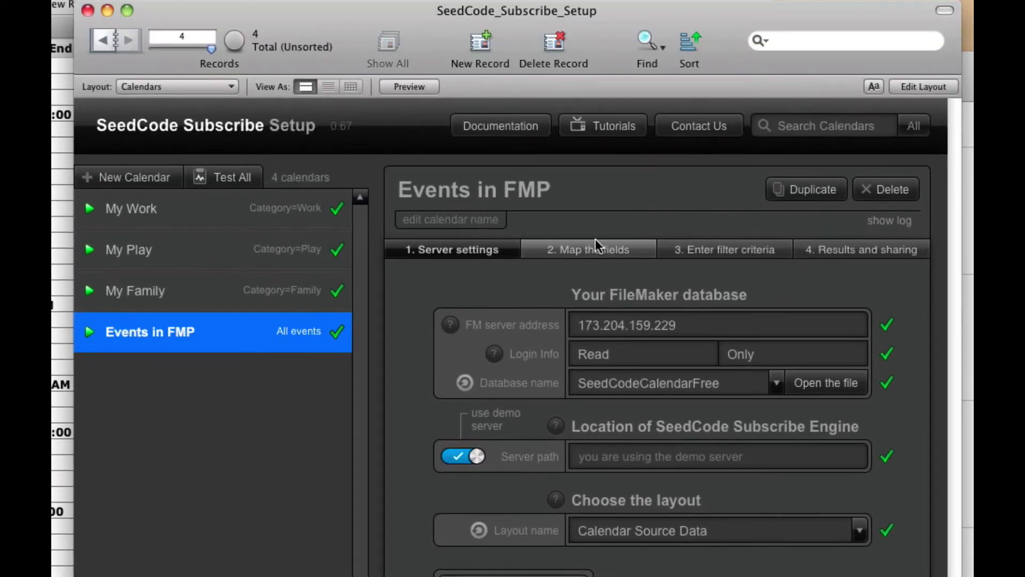
- Map Title to zscEventSummaryCalc, start/end to scs_TimestampStartCalc and scs_TimestampEndCalc, leaving Description unmapped
left_click(594, 248)
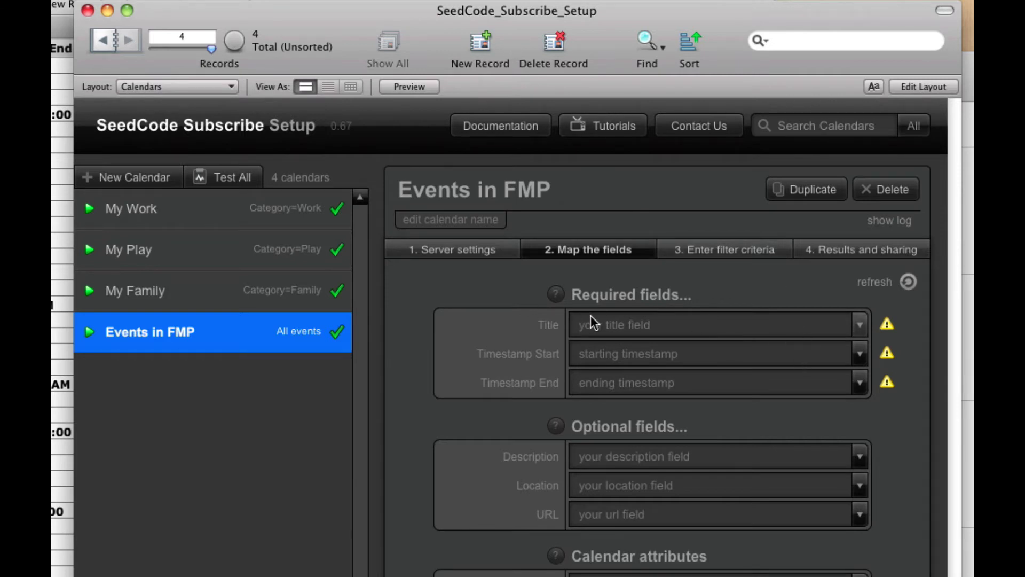
left_click(611, 327)
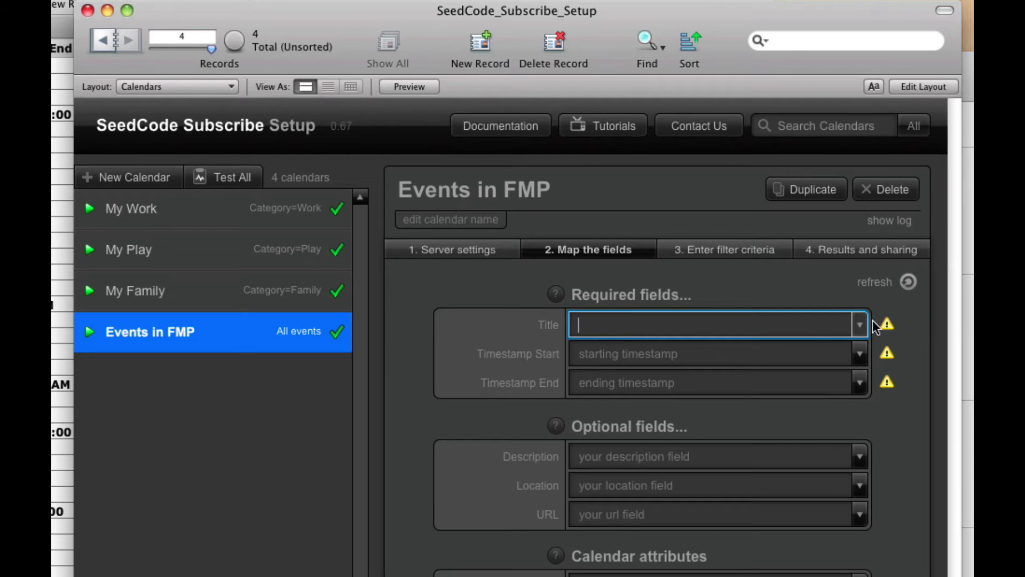
left_click(859, 325)
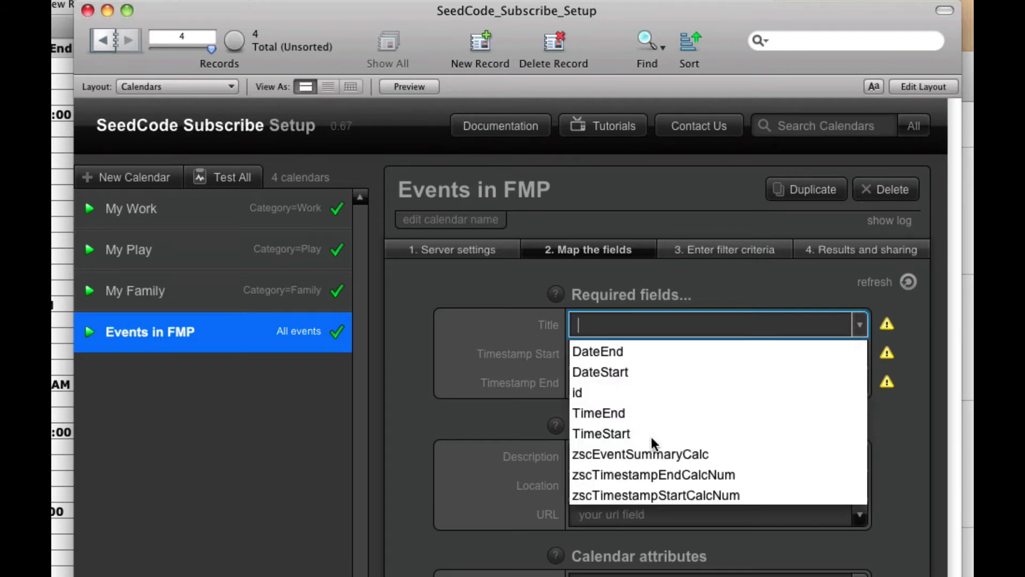
left_click(687, 453)
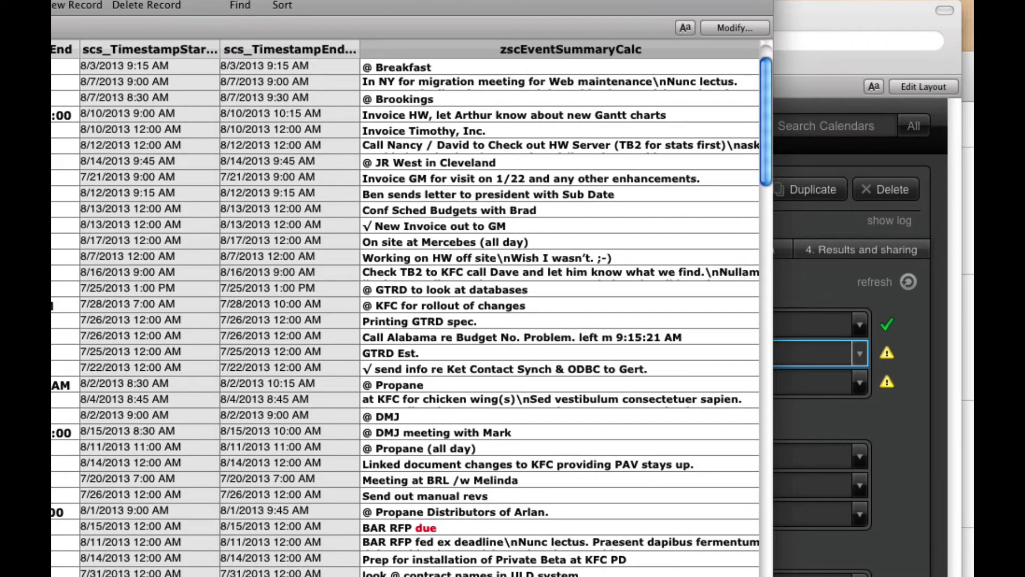
left_click(789, 32)
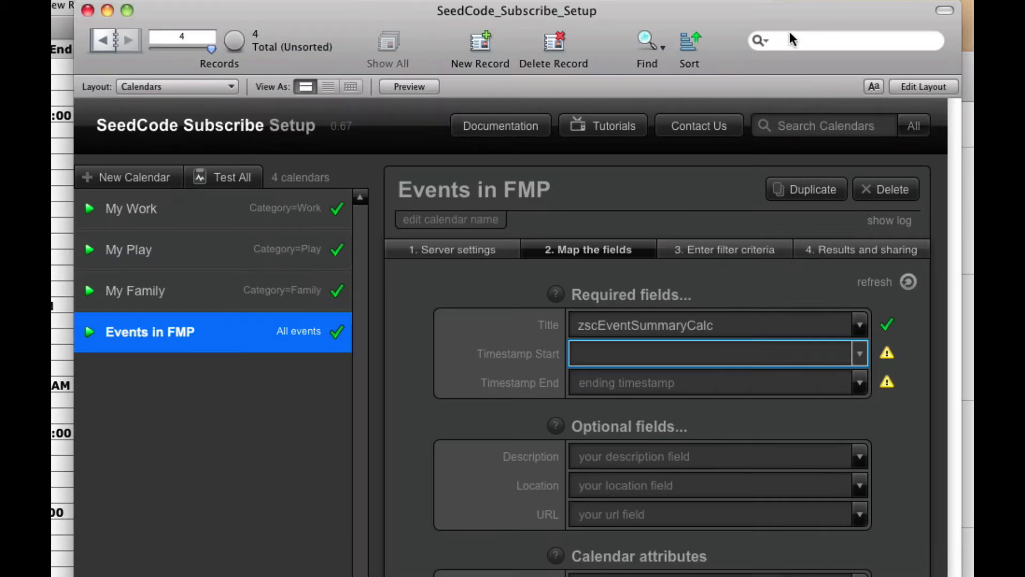
left_click(865, 353)
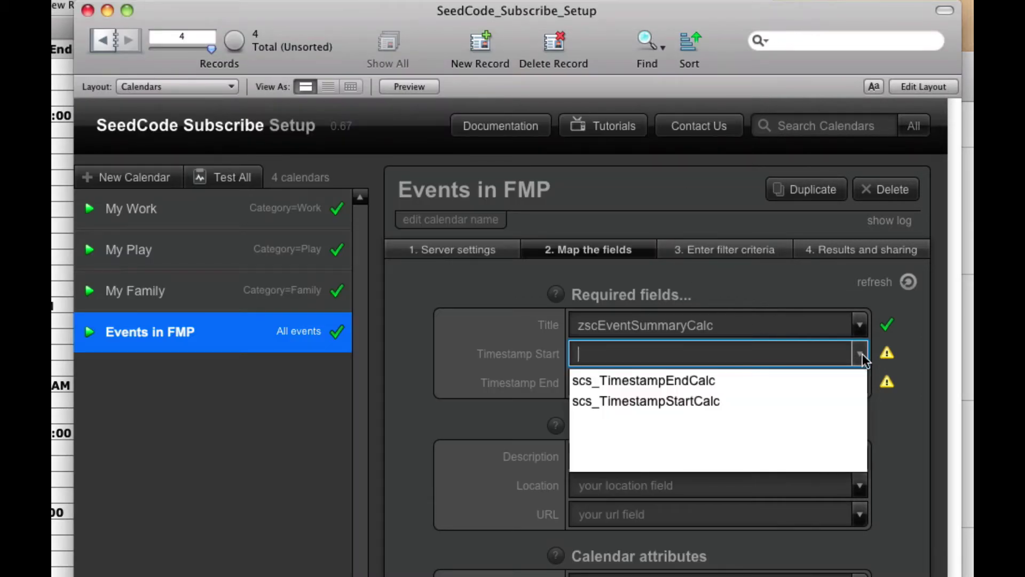
left_click(719, 401)
left_click(717, 390)
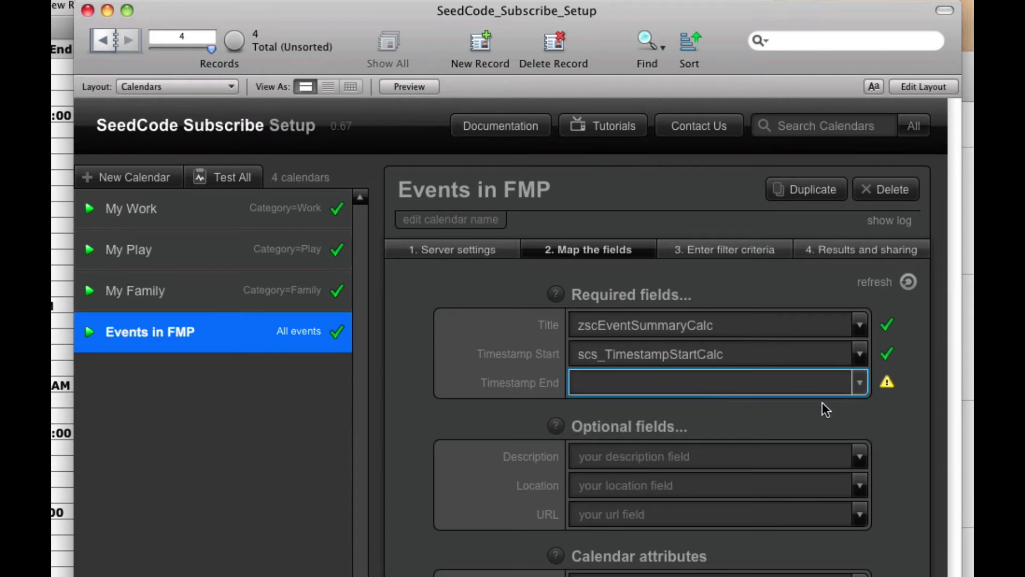
left_click(860, 383)
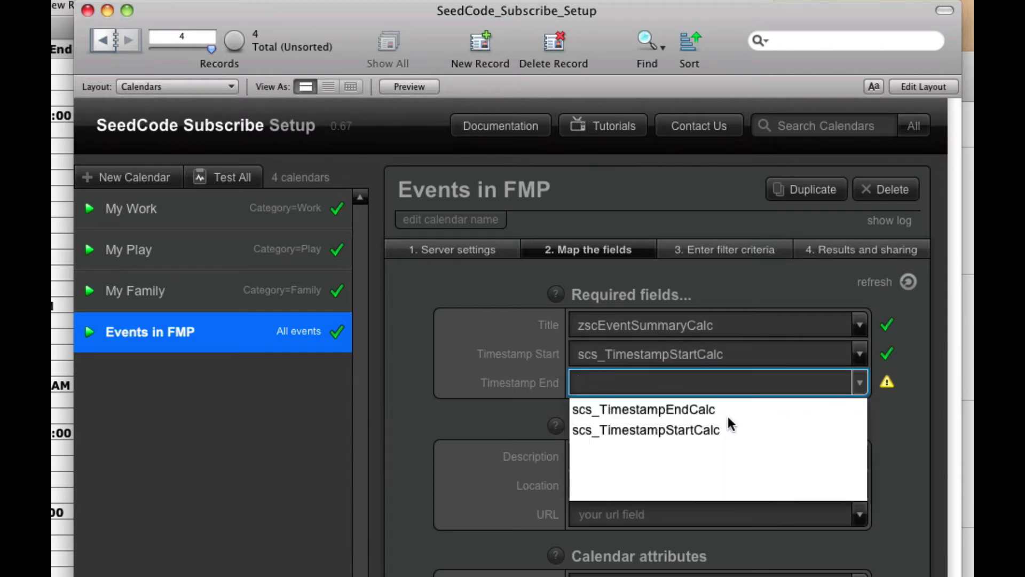
left_click(728, 411)
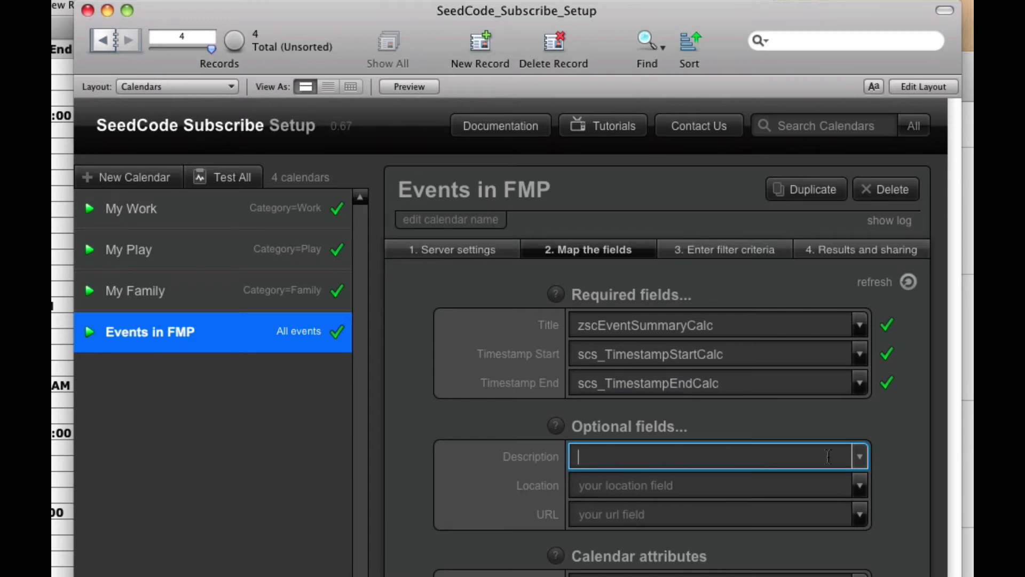
left_click(859, 456)
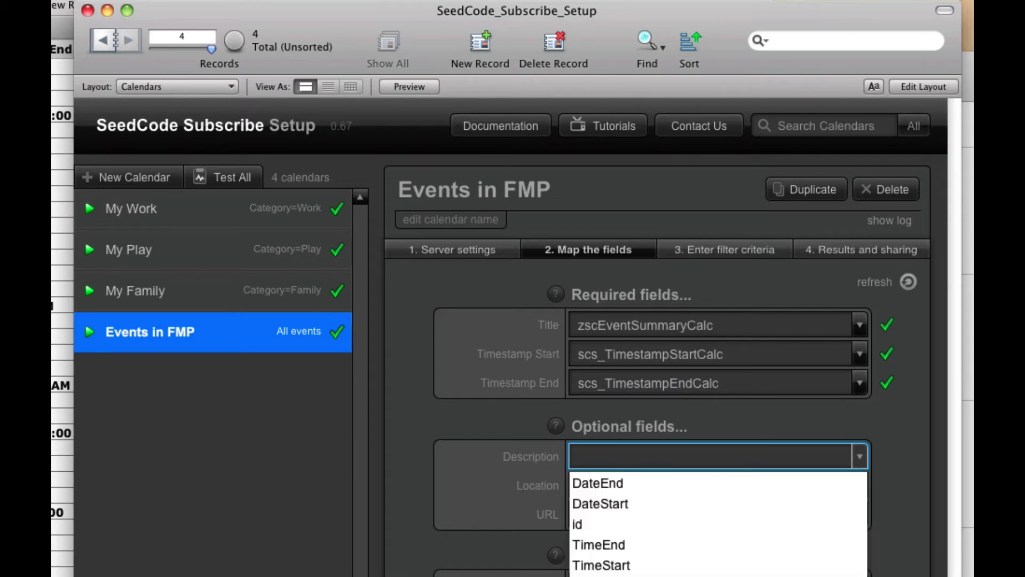
left_click(919, 443)
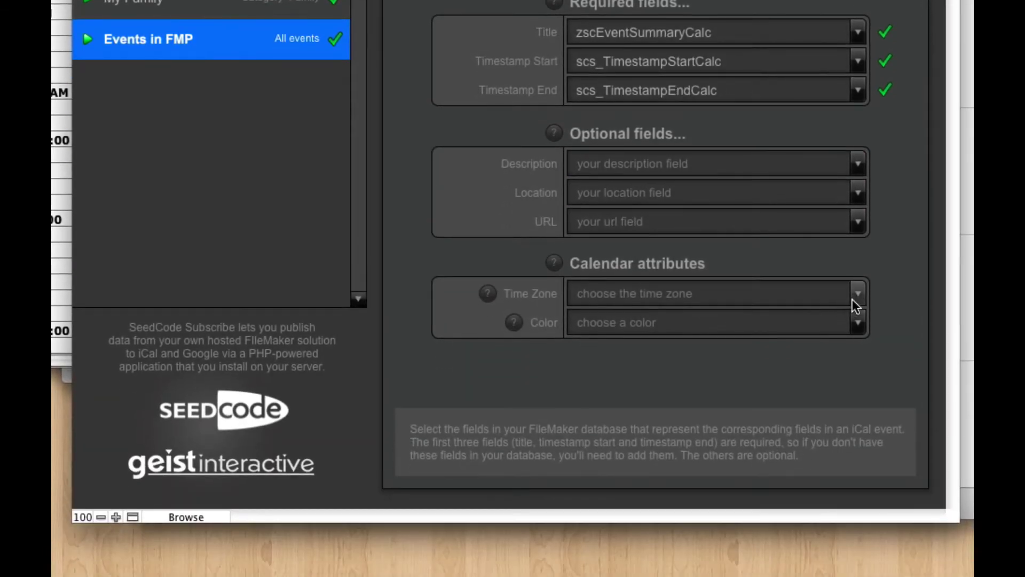
- Set the calendar time zone to US/Pacific and colour to Blue, then reach the filter criteria step
left_click(860, 560)
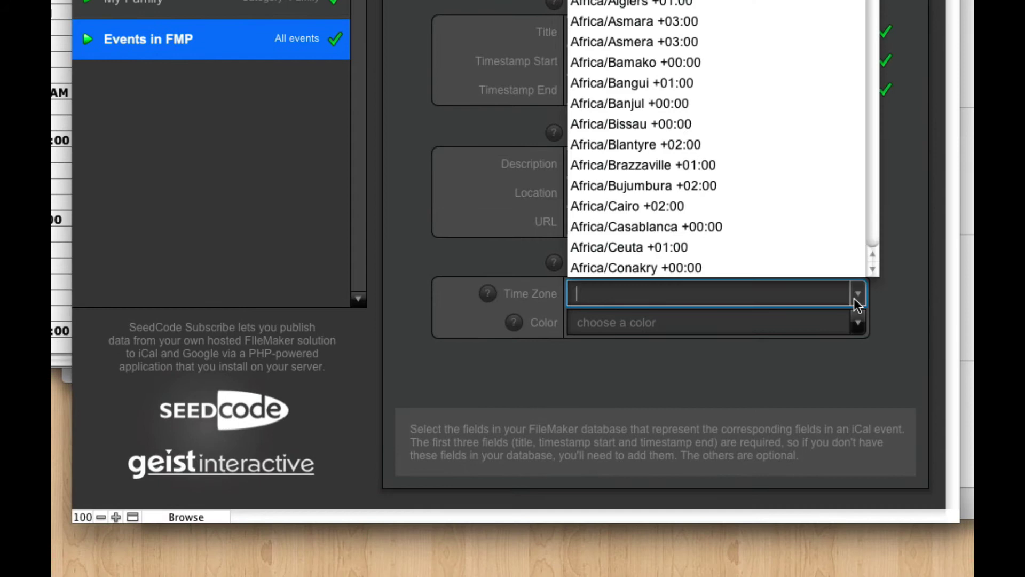
scroll(776, 188, "down", 1)
left_click(776, 182)
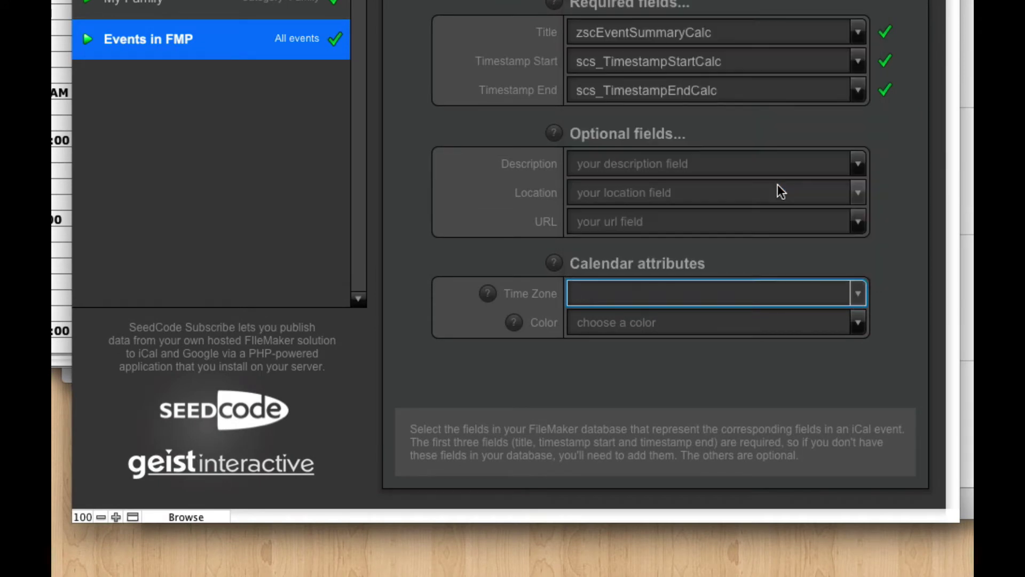
left_click(861, 291)
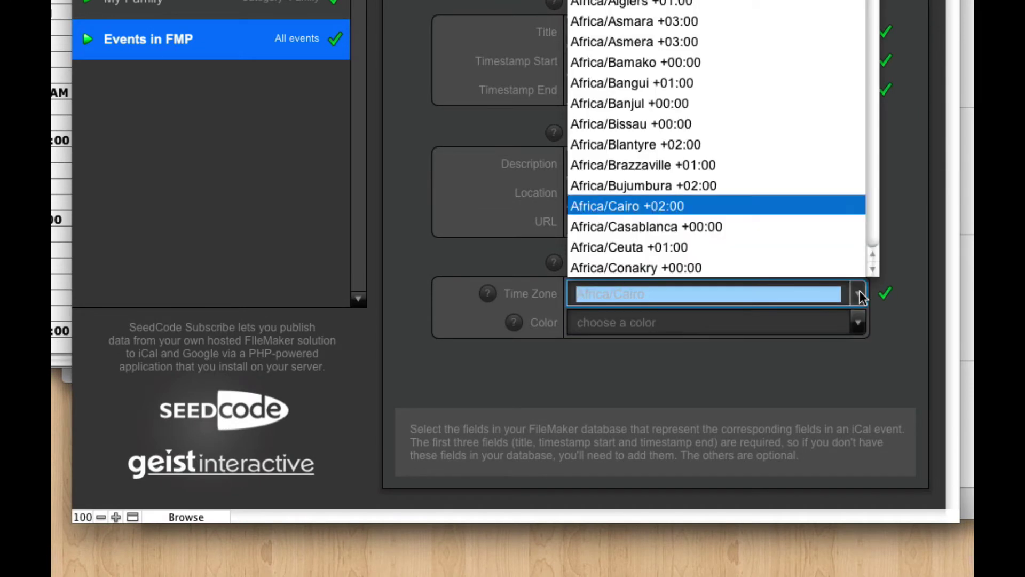
type("us")
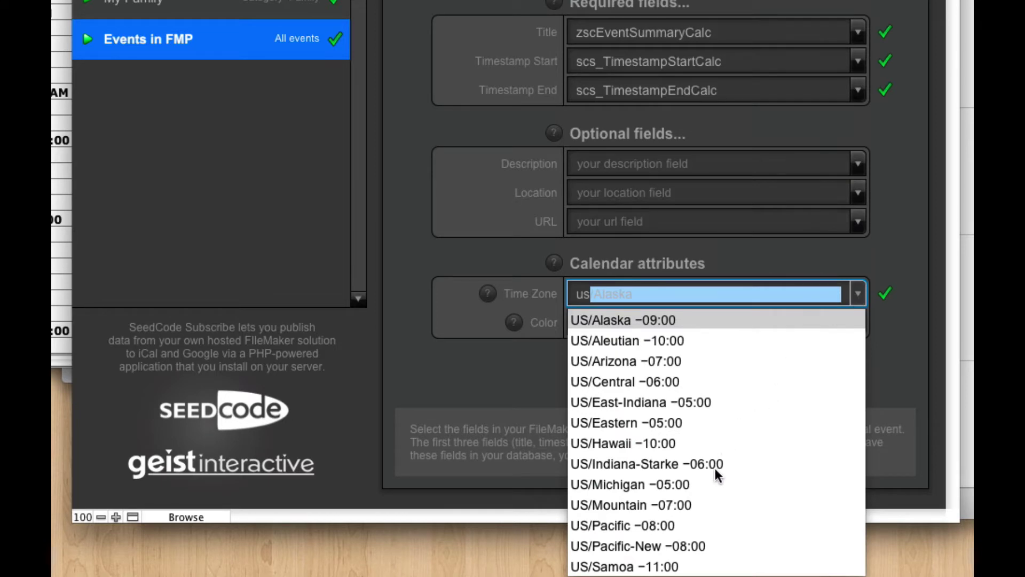
left_click(665, 527)
left_click(826, 325)
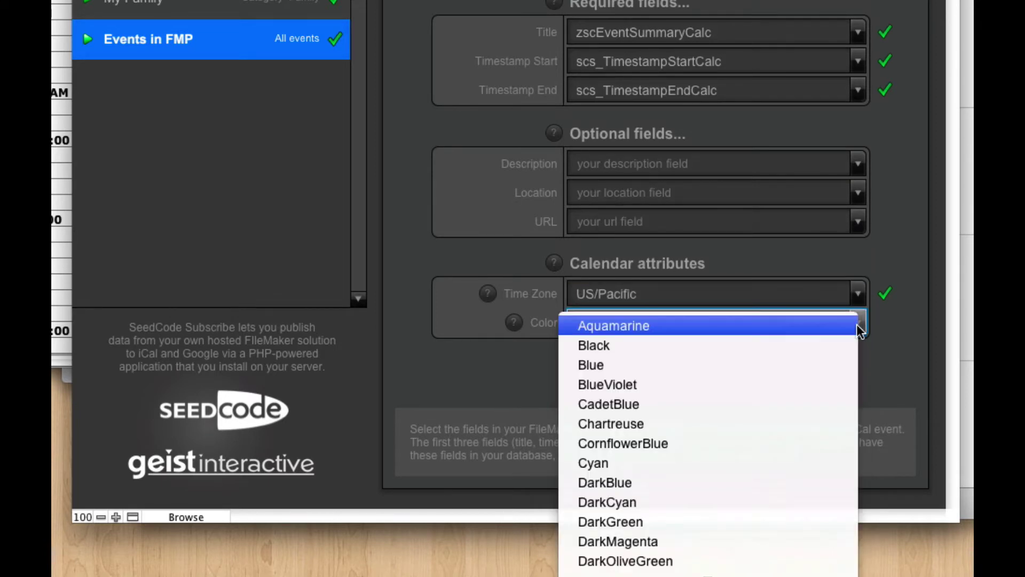
left_click(716, 364)
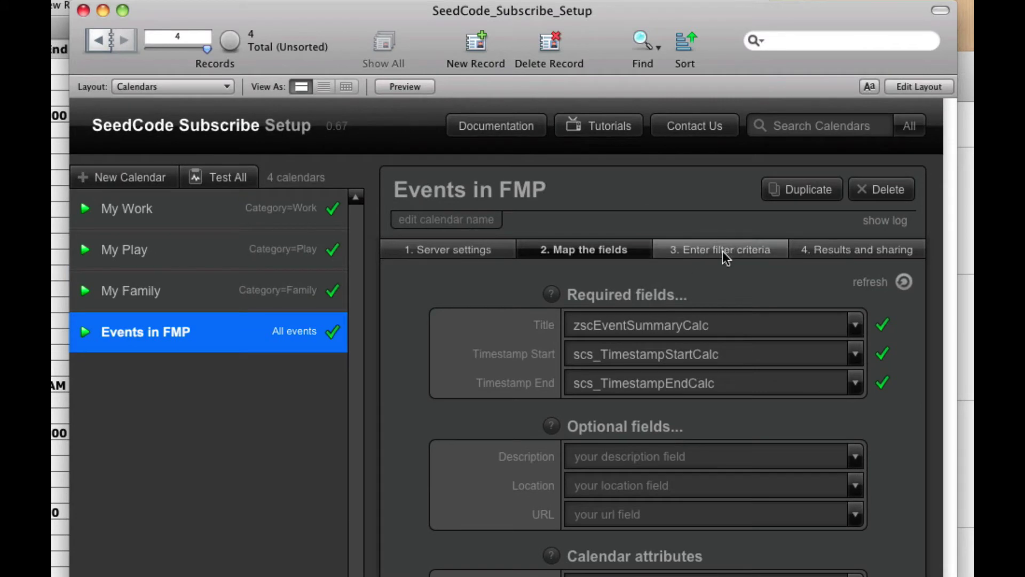
left_click(727, 72)
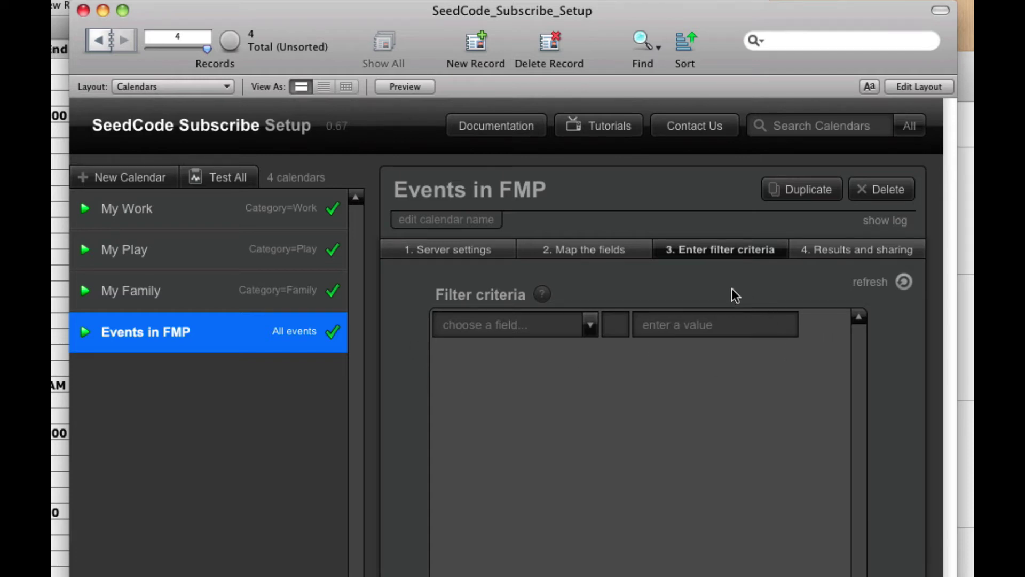
- Test the Events in FMP setup, generating a 157-event feed, and send its webcal URL to iCal
left_click(826, 251)
left_click(488, 294)
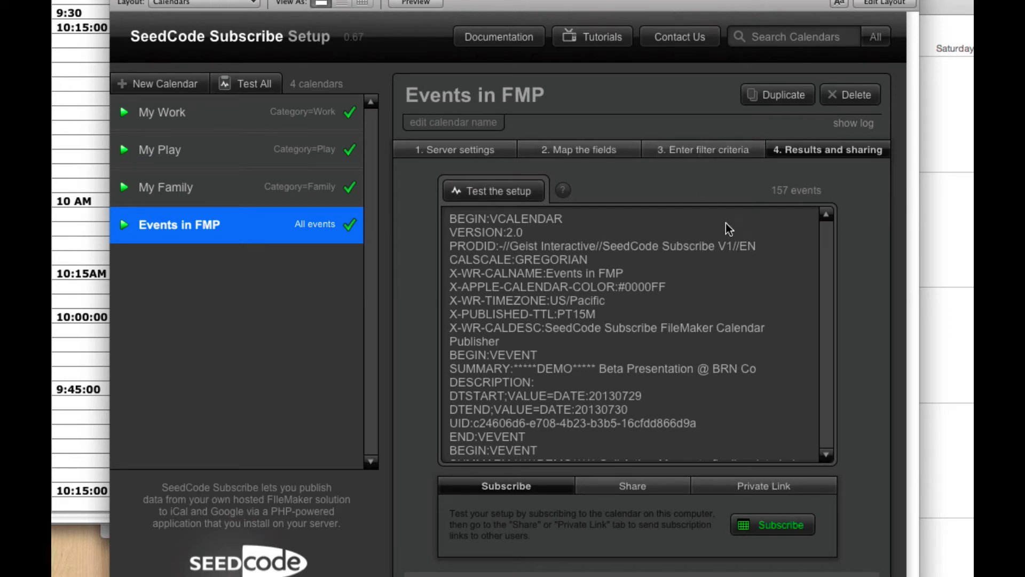
left_click(781, 525)
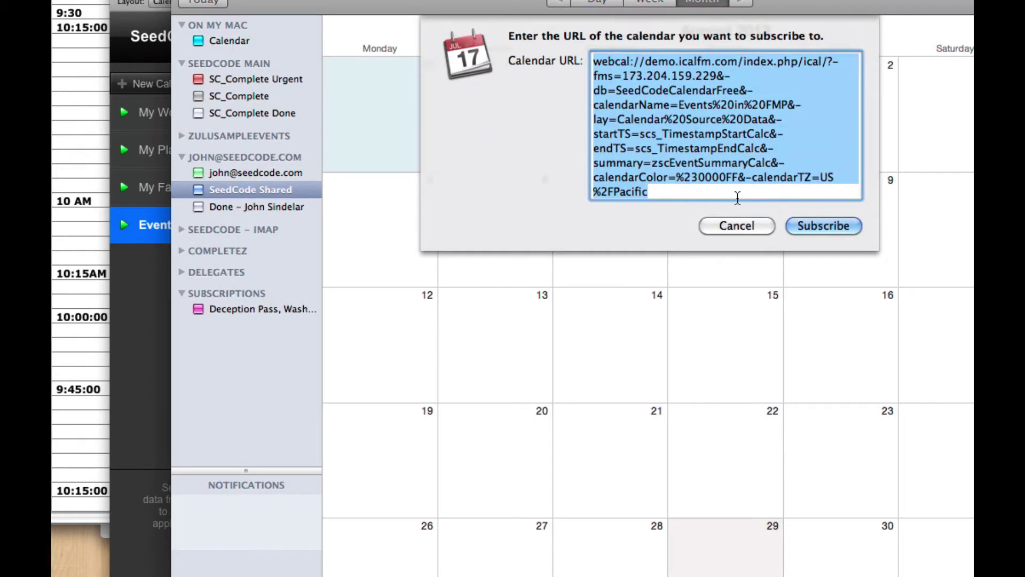
- Subscribe to the Events in FMP webcal URL with auto-refresh every 15 minutes
left_click(826, 228)
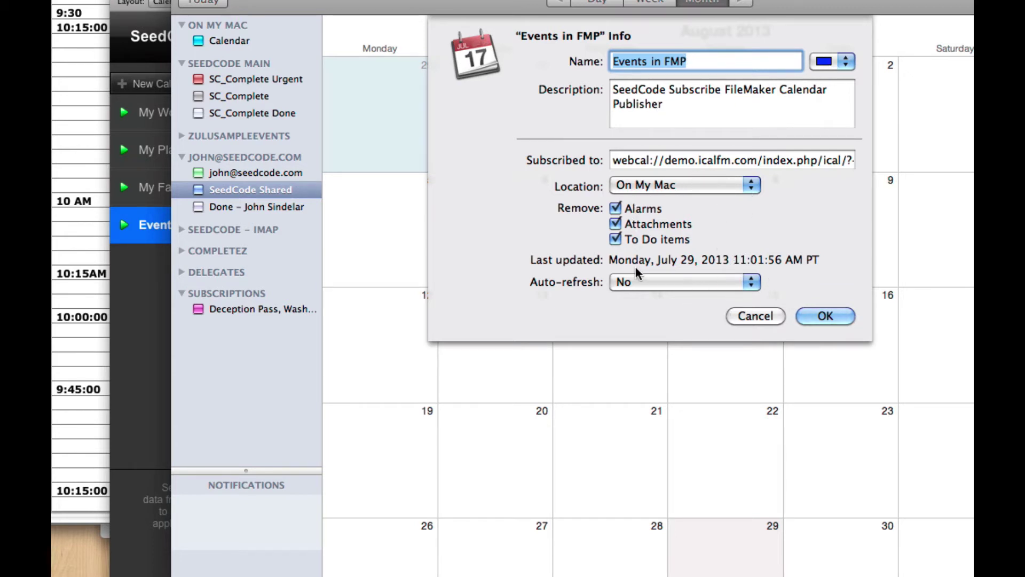
left_click(653, 282)
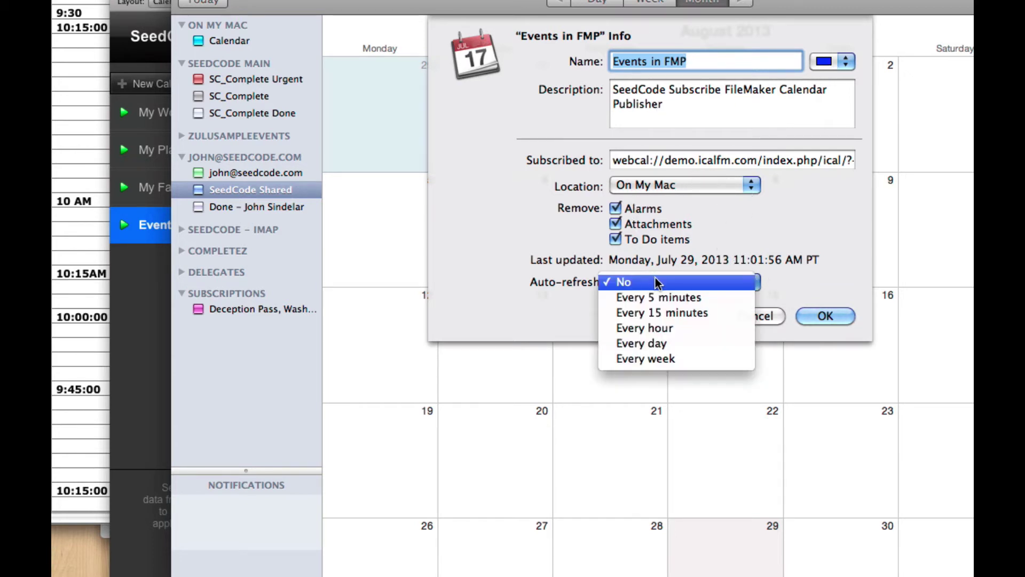
left_click(694, 313)
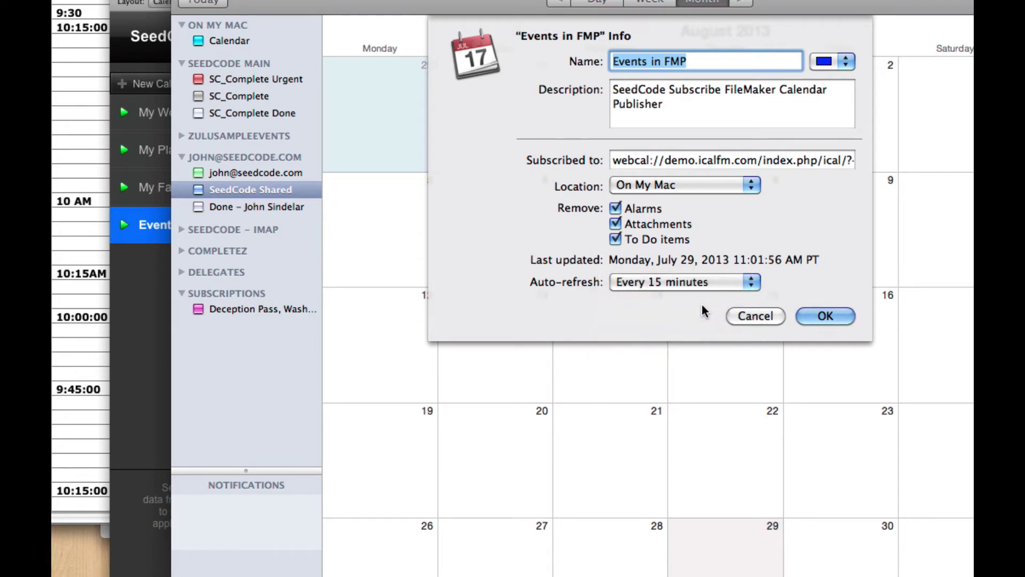
left_click(817, 316)
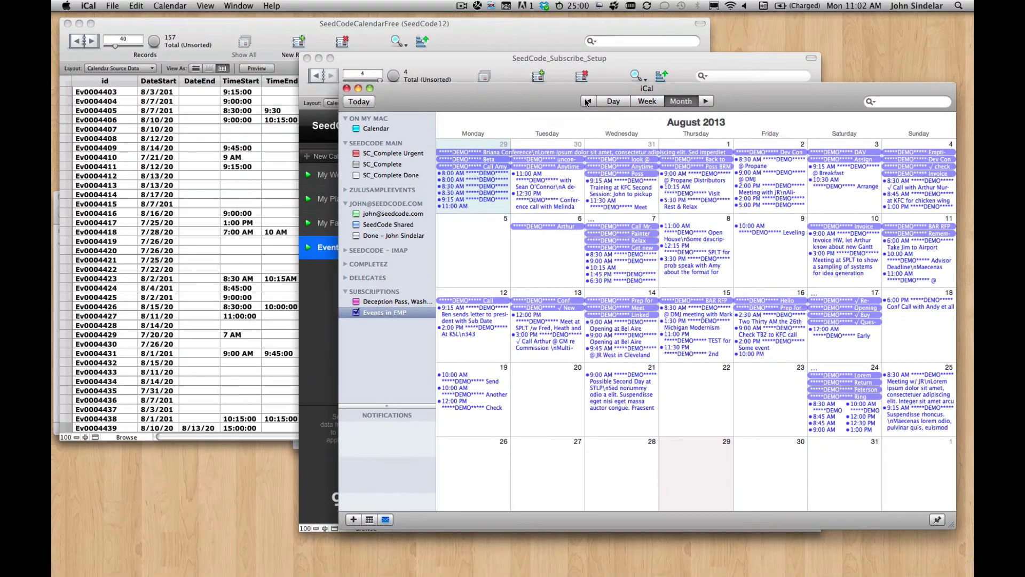
- Go back a month in iCal and check FileMaker's layout list without switching layouts
left_click(587, 102)
left_click(497, 49)
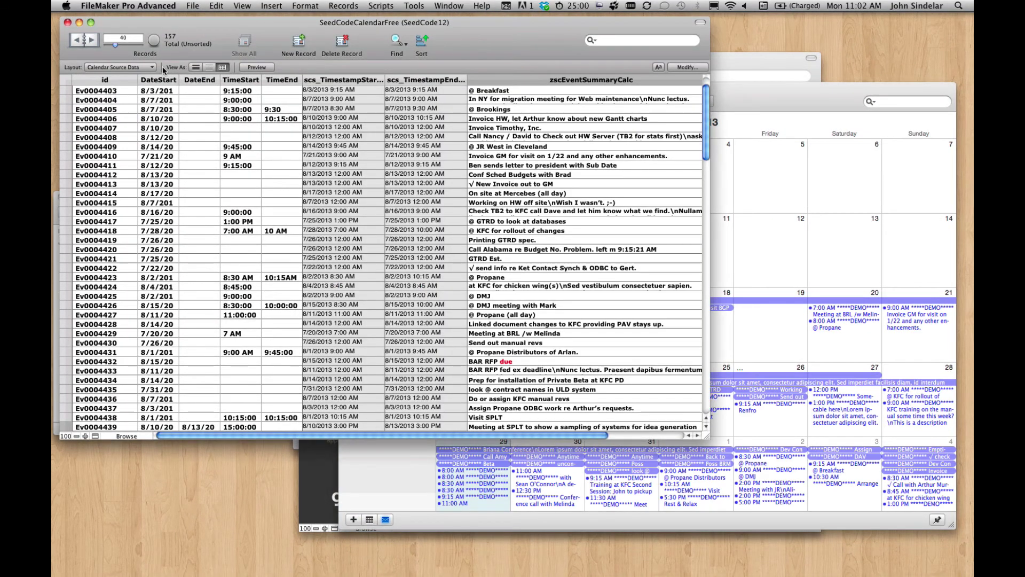
left_click(127, 68)
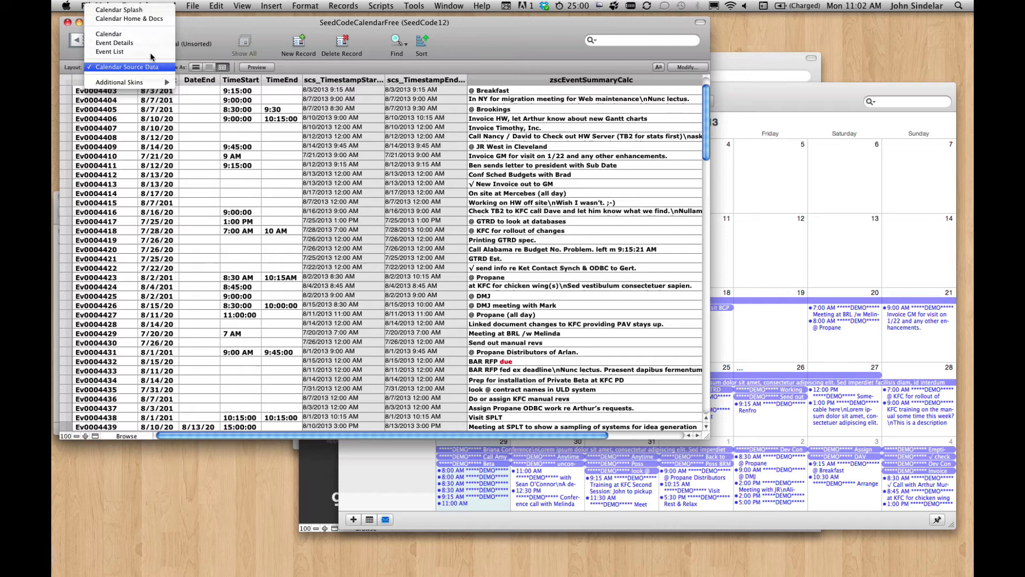
left_click(243, 93)
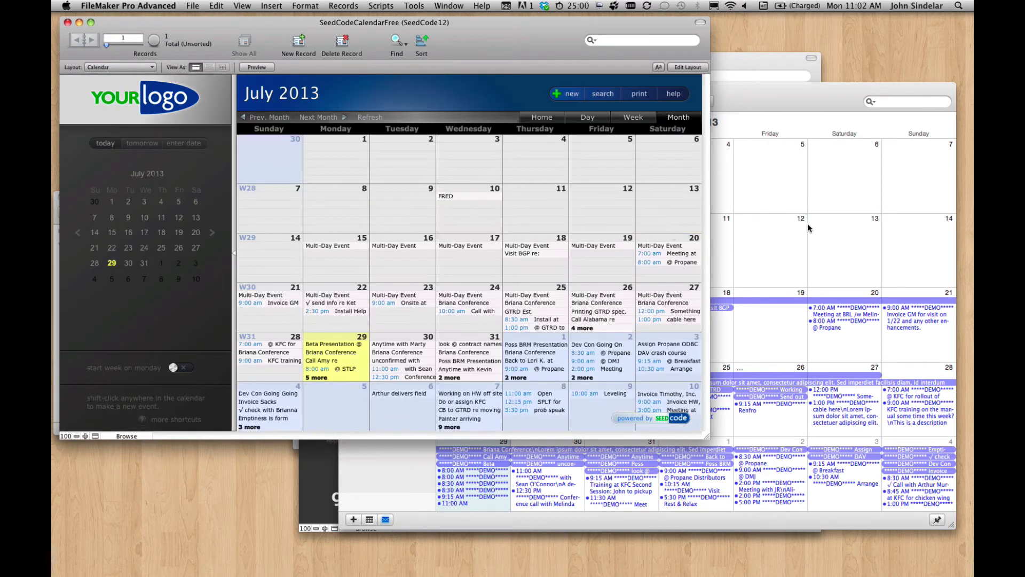
- Inspect the Visit BGP event on July 18 in iCal, then show Events in FMP's server settings
left_click(804, 131)
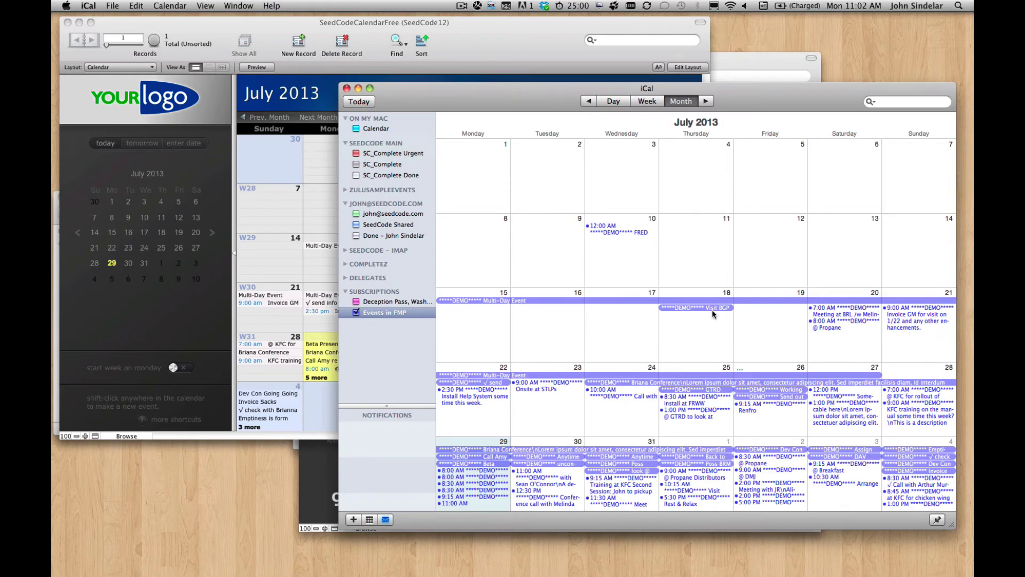
left_click(712, 309)
double_click(713, 309)
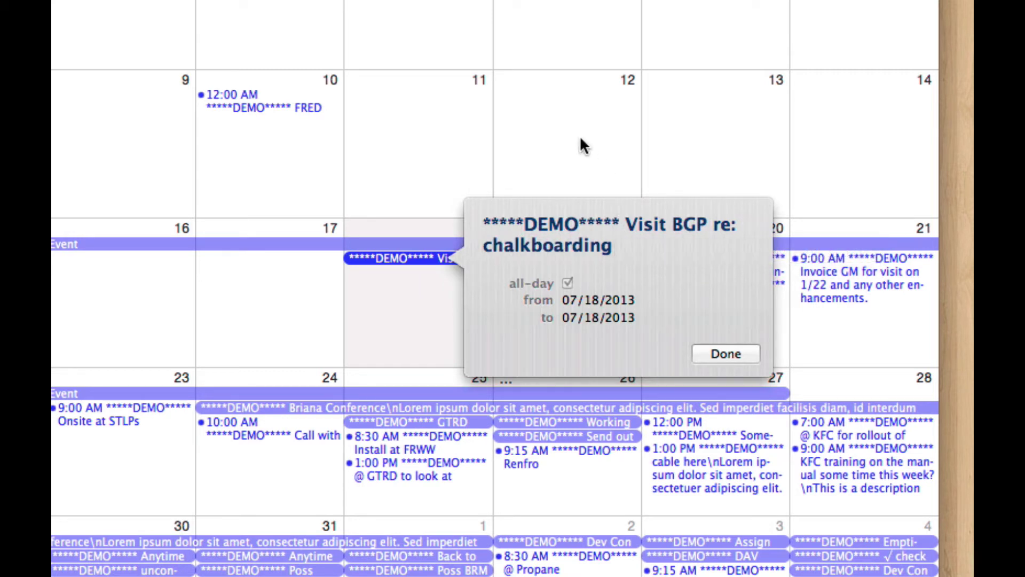
left_click(728, 354)
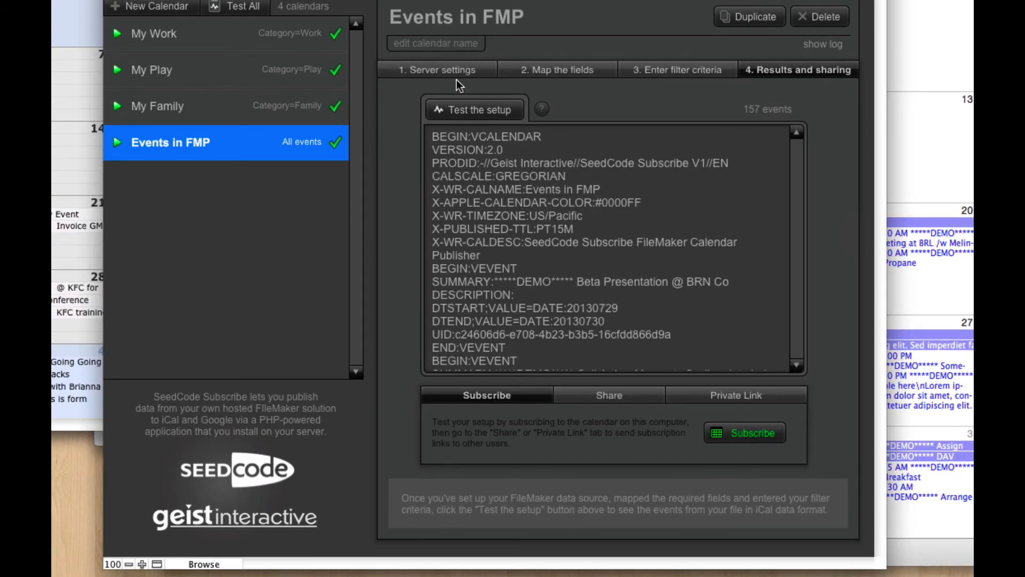
left_click(451, 70)
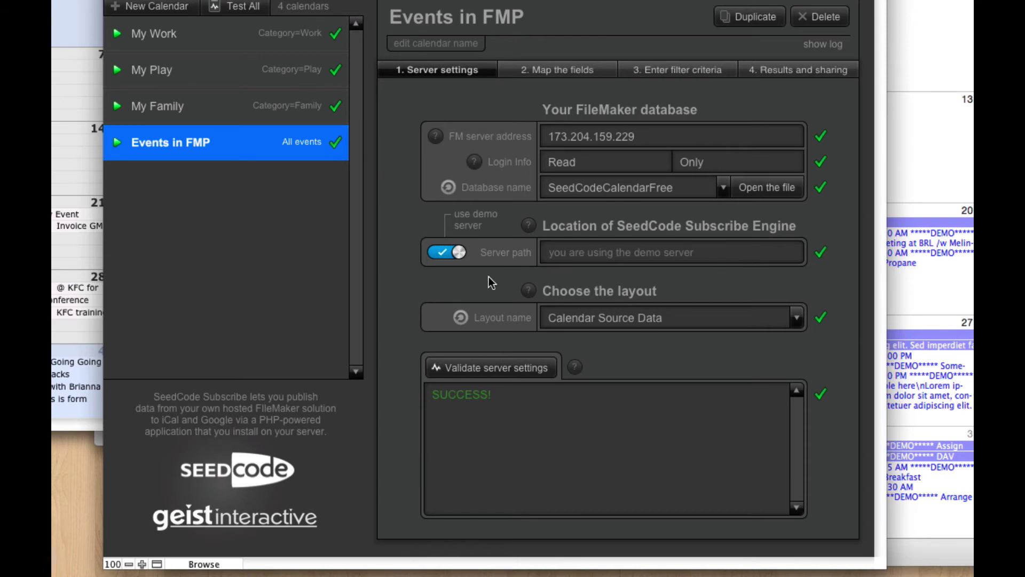
- Check the Events in FMP 'Results and sharing' and Share options, then return to iCal
left_click(807, 70)
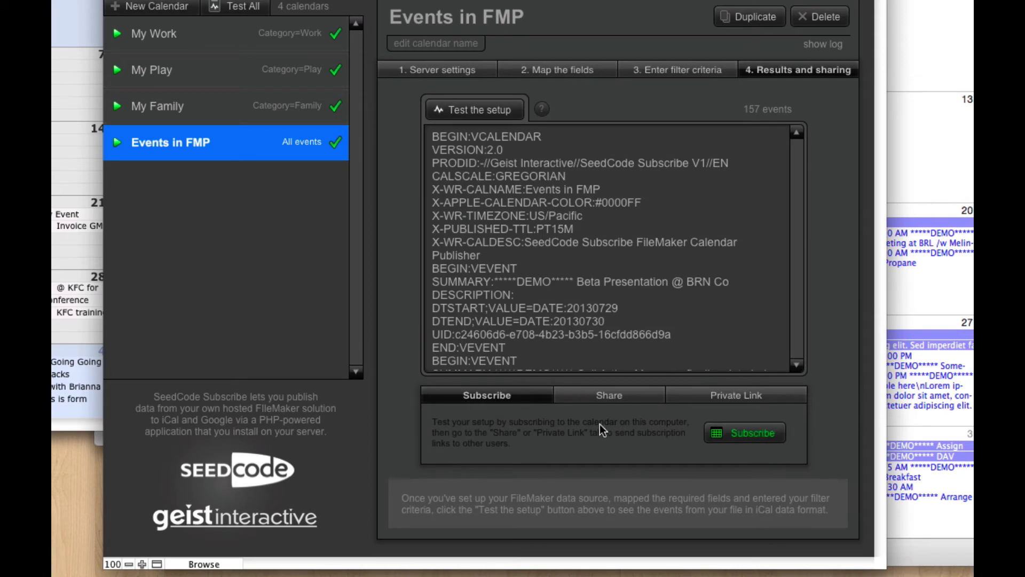
left_click(590, 398)
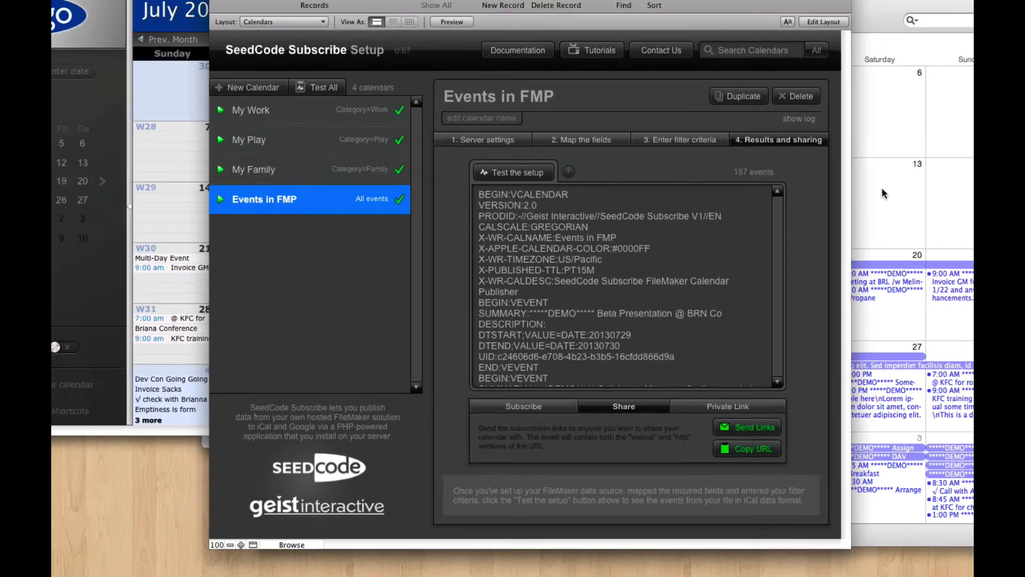
left_click(882, 194)
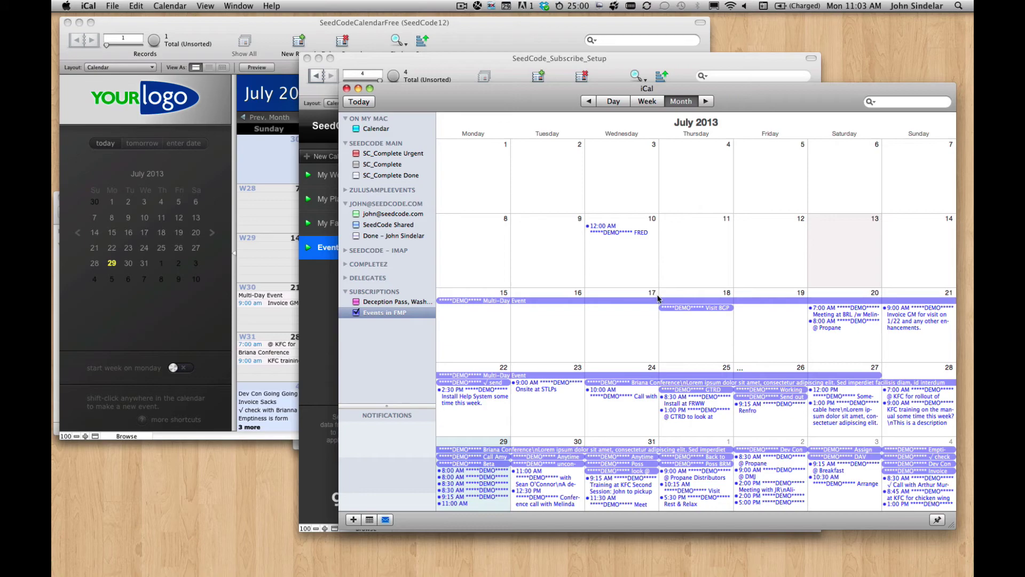
double_click(684, 308)
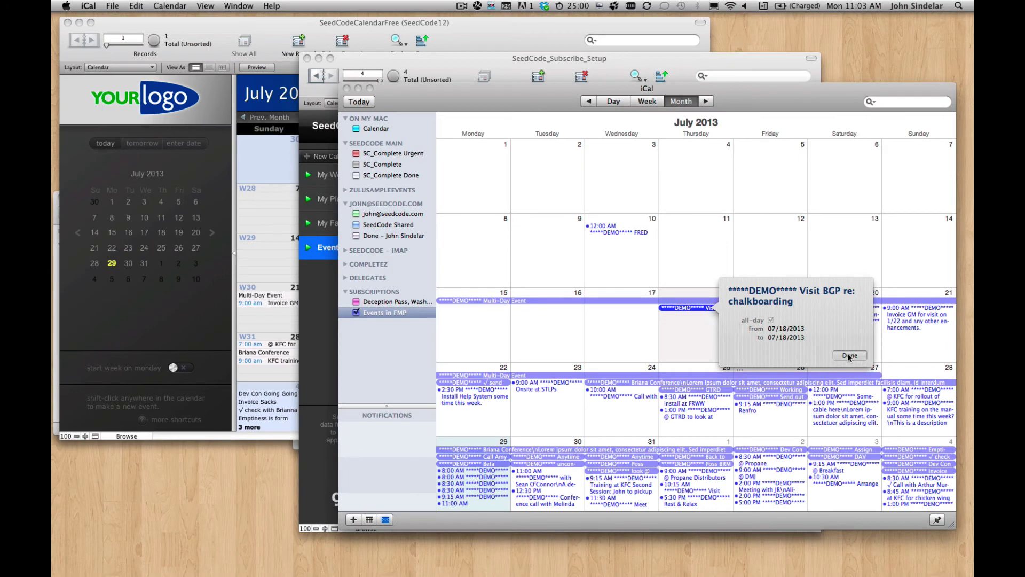
left_click(849, 356)
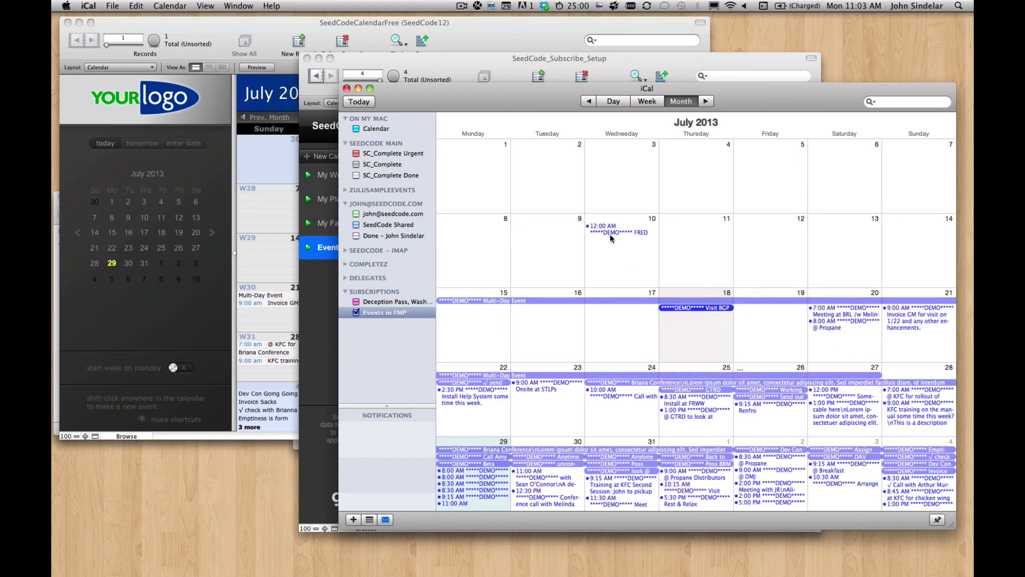
- Append ' (what?)' to the Visit BGP summary, then close the event and refresh the calendar
left_click(280, 254)
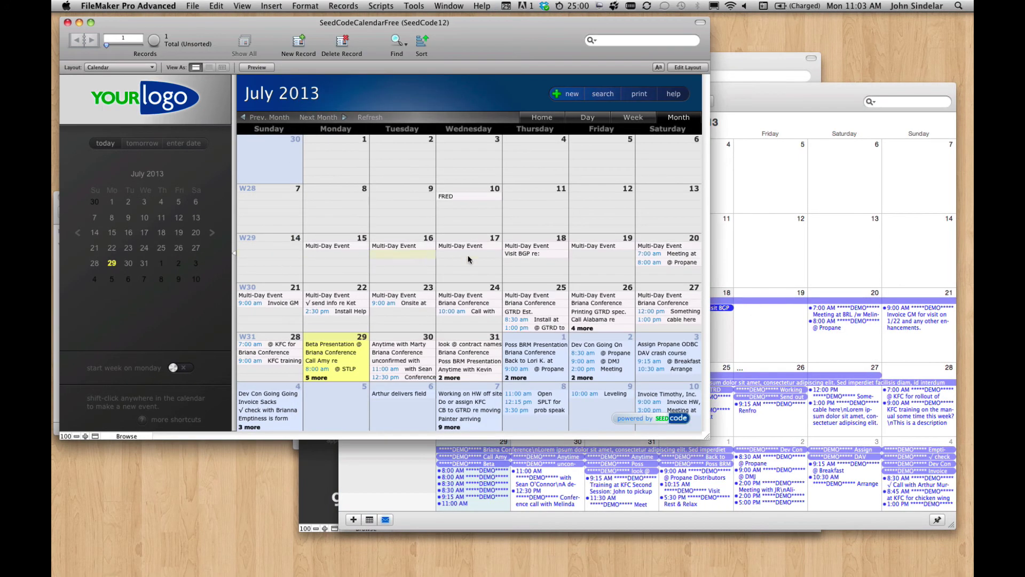
left_click(527, 258)
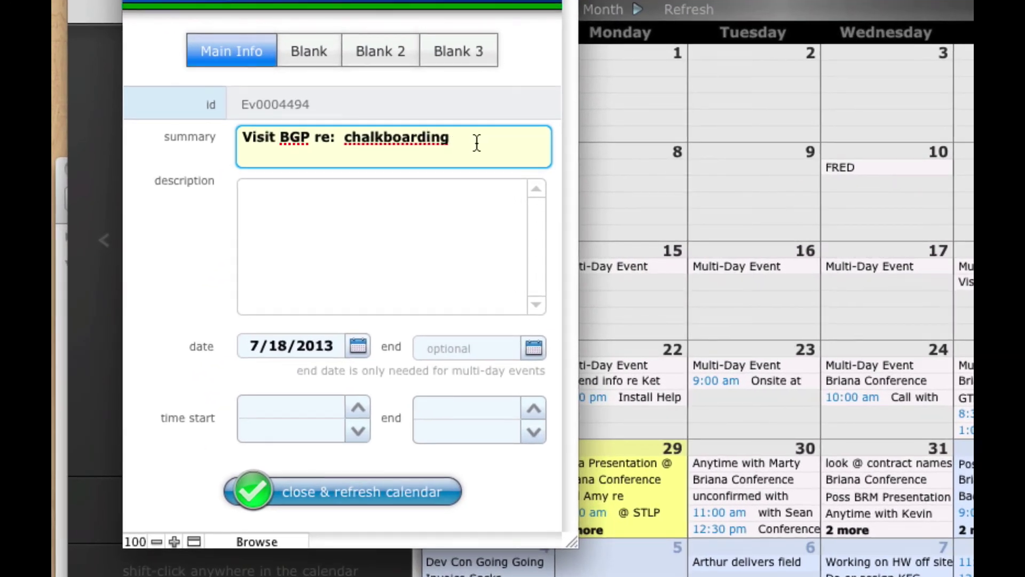
type("what?")
type(")")
type("(")
left_click(492, 94)
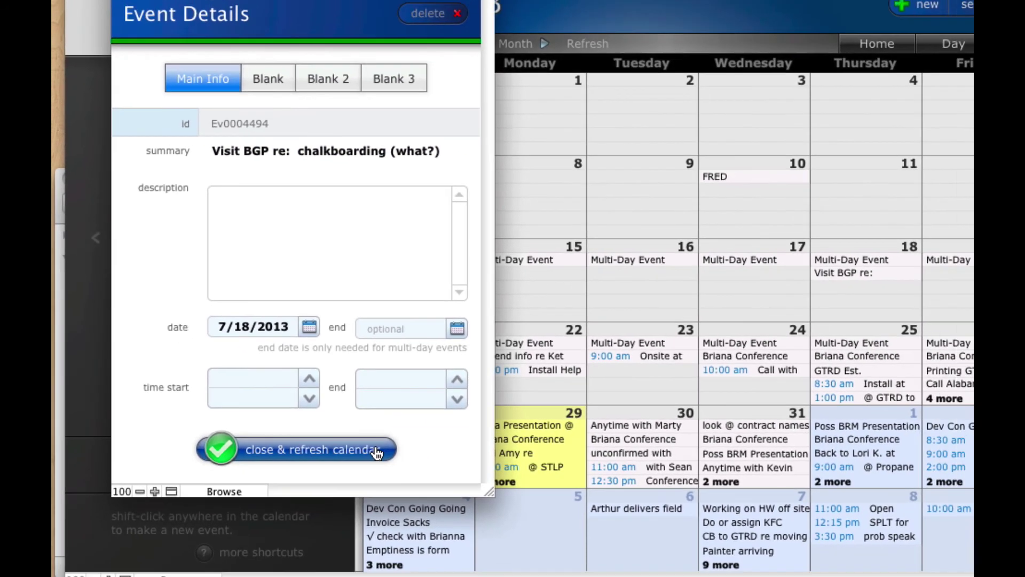
left_click(427, 488)
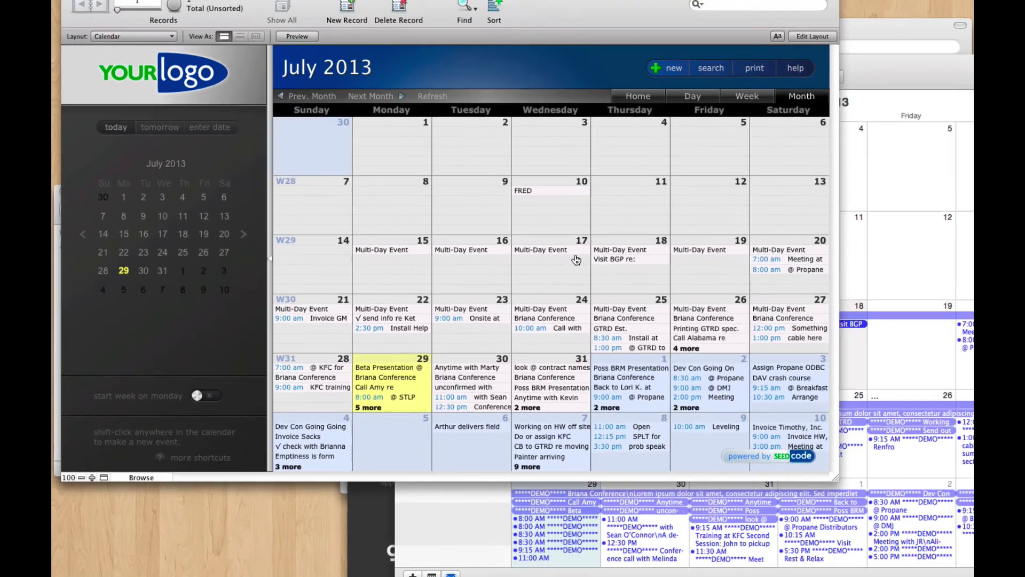
- Refresh the Events in FMP subscription in iCal
left_click(801, 241)
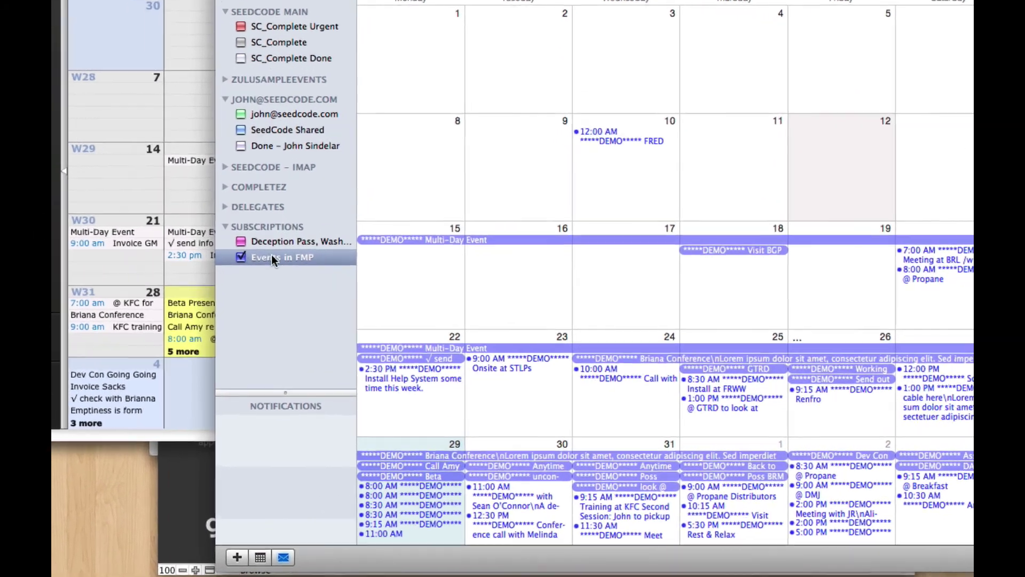
right_click(379, 311)
left_click(251, 328)
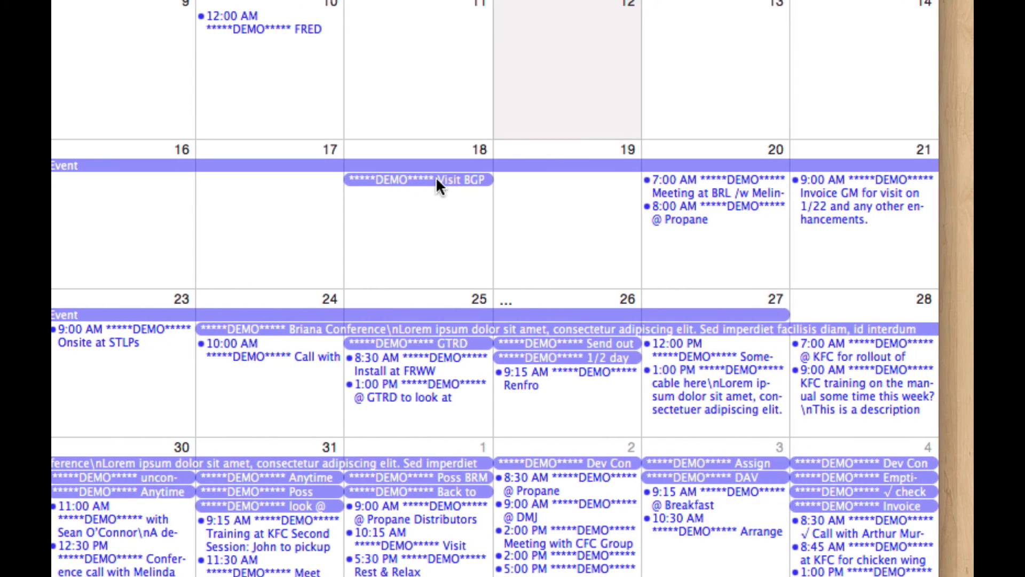
- Verify the Visit BGP event on the 18th now reads 'Visit BGP re: chalkboarding (what?)'
left_click(797, 179)
double_click(435, 179)
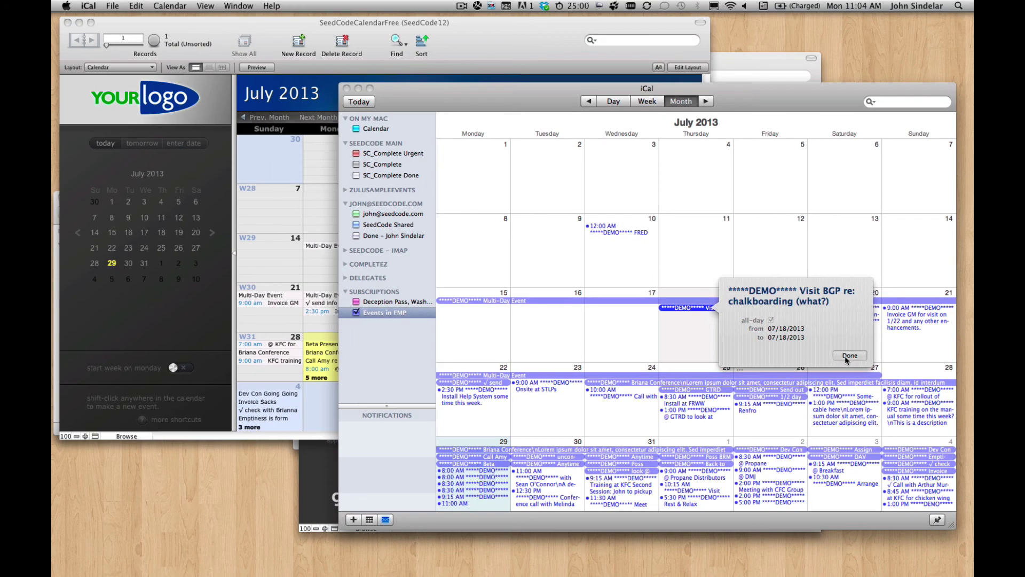
left_click(848, 356)
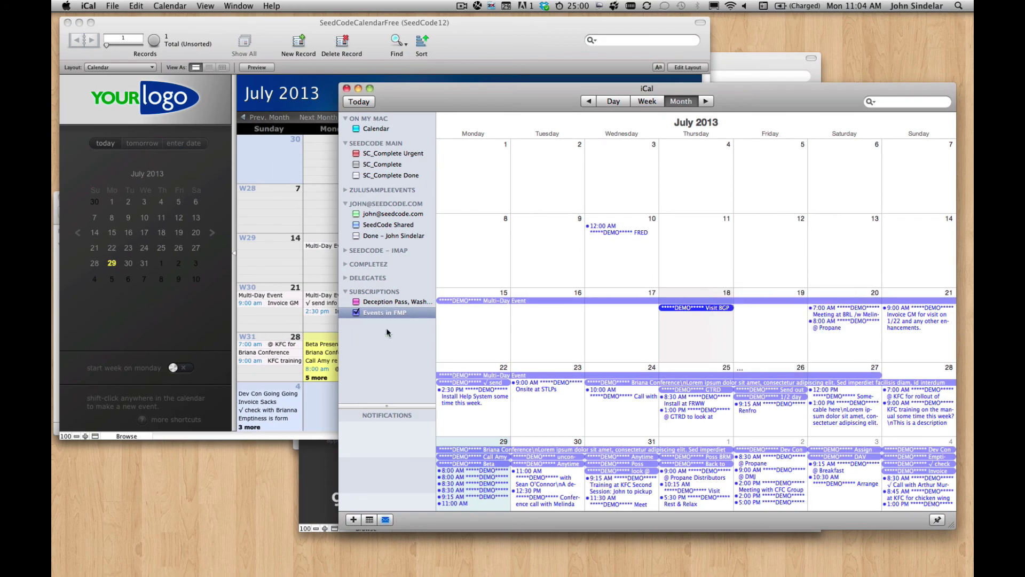
left_click(356, 302)
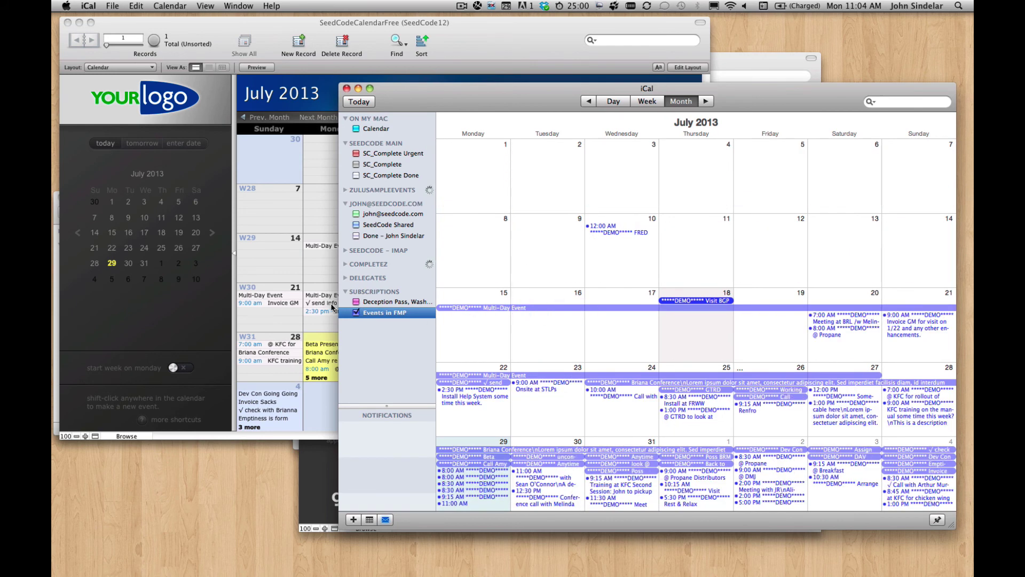
left_click(356, 303)
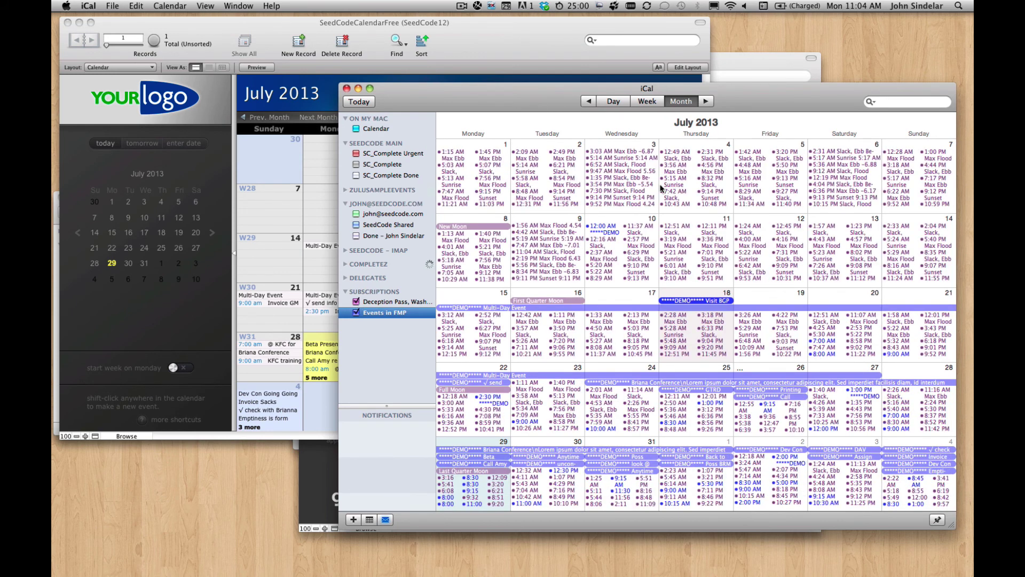
left_click(648, 103)
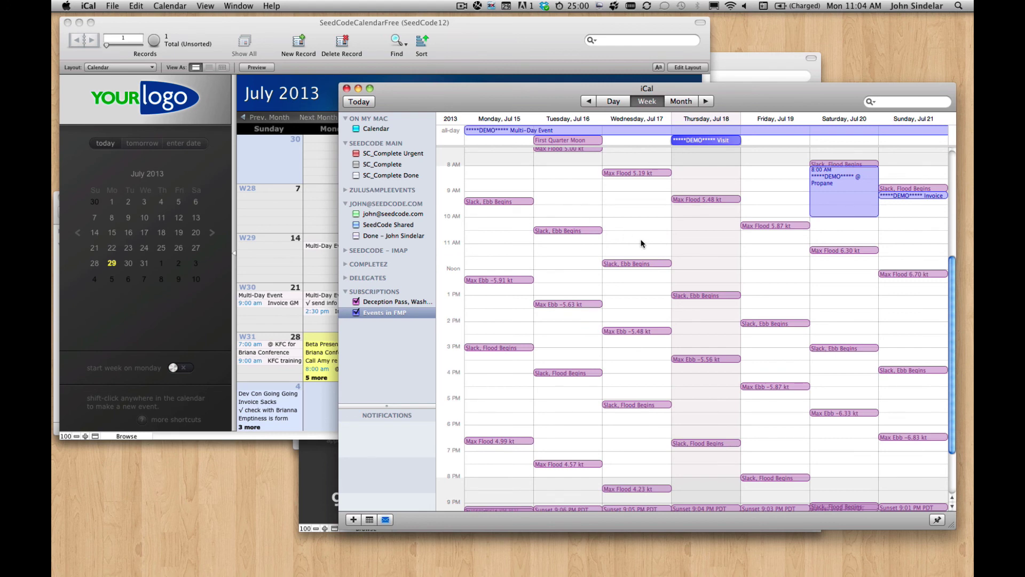
left_click(362, 304)
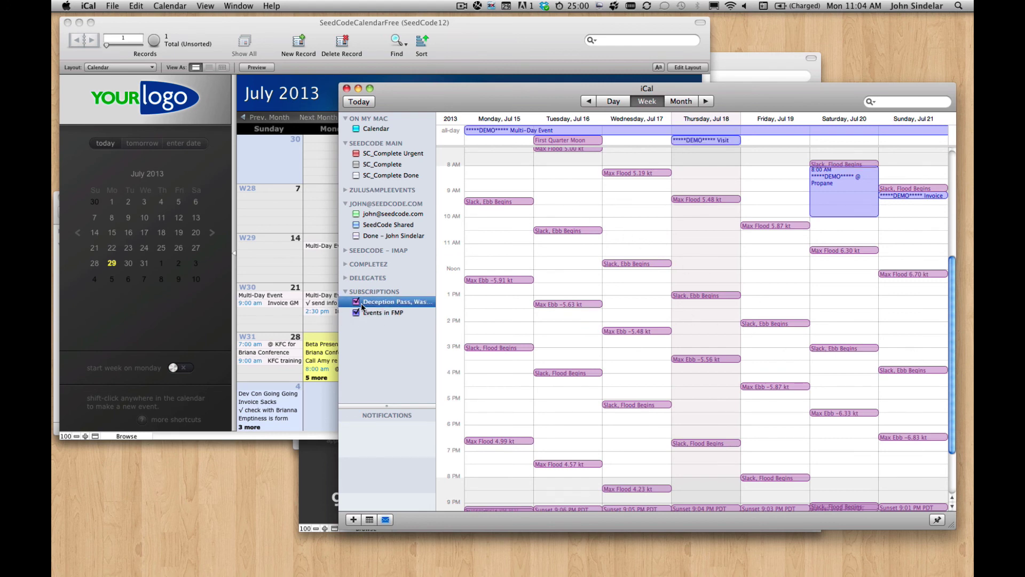
left_click(356, 303)
left_click(407, 315)
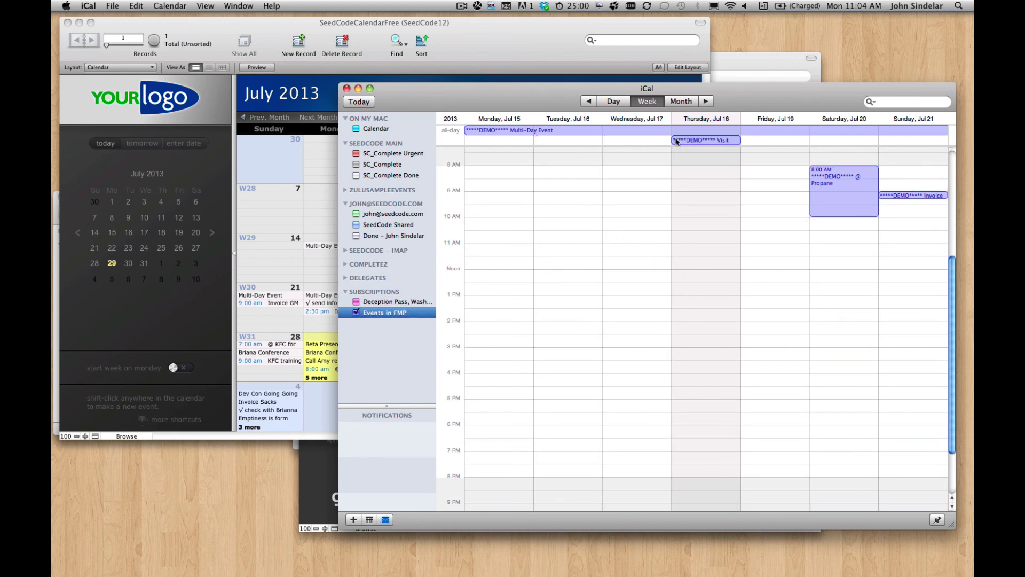
left_click(681, 101)
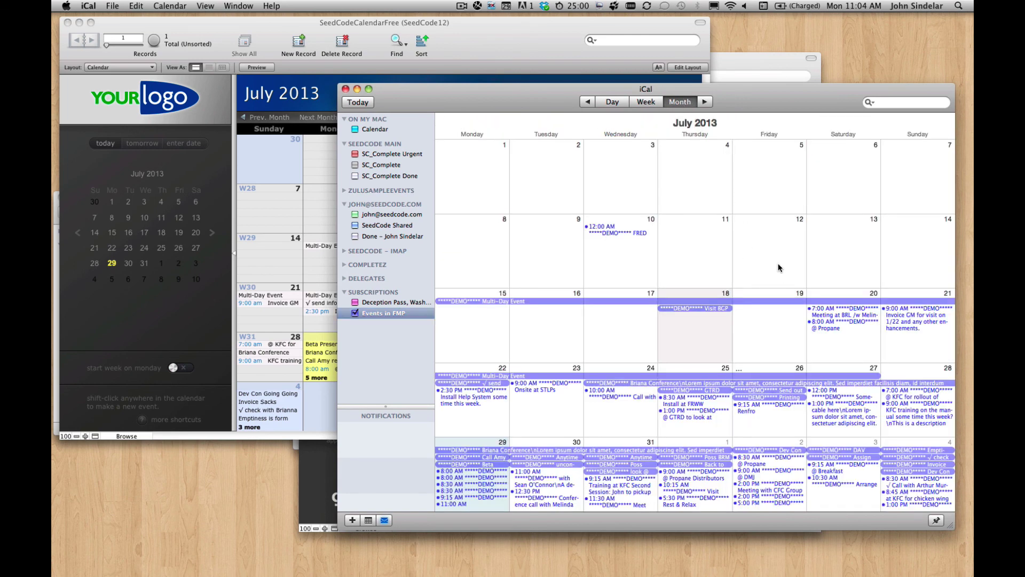